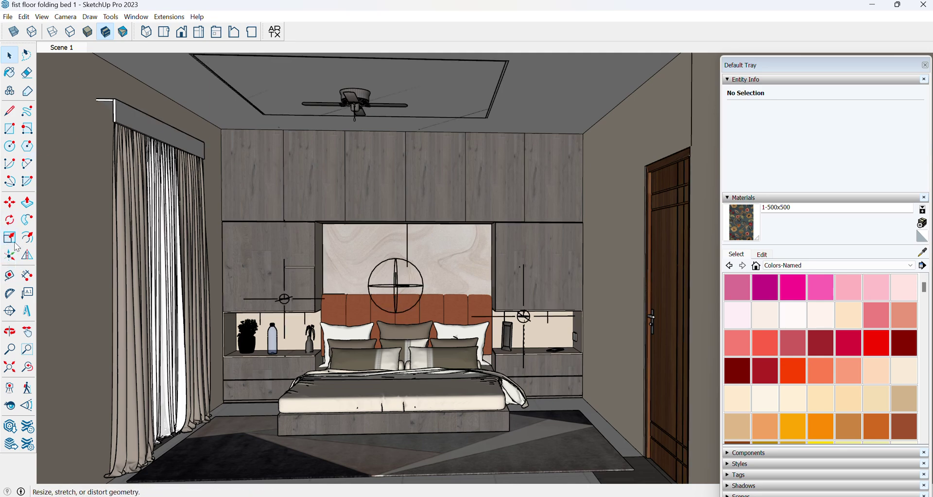
- Place a vertical Tape Measure guide about 1/8" to the right of the first seam between the upper cabinet doors
left_click(9, 276)
scroll(292, 168, "up", 3)
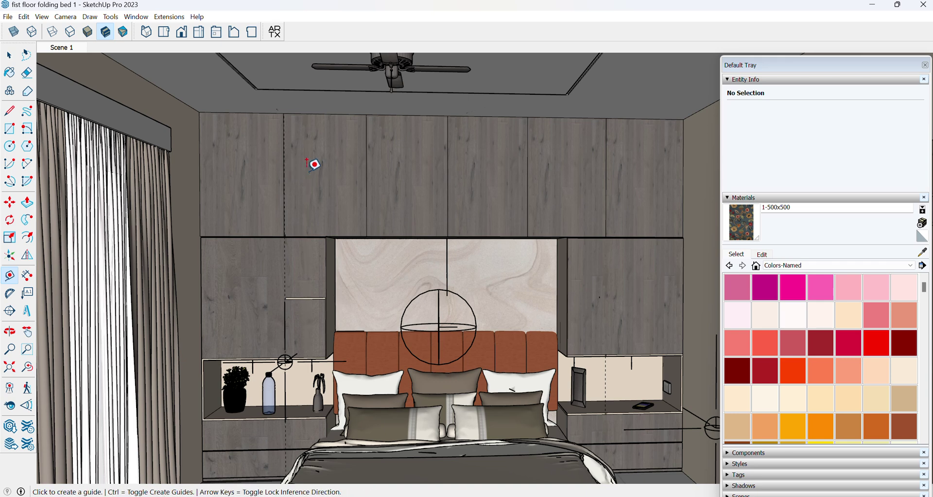
scroll(304, 156, "up", 3)
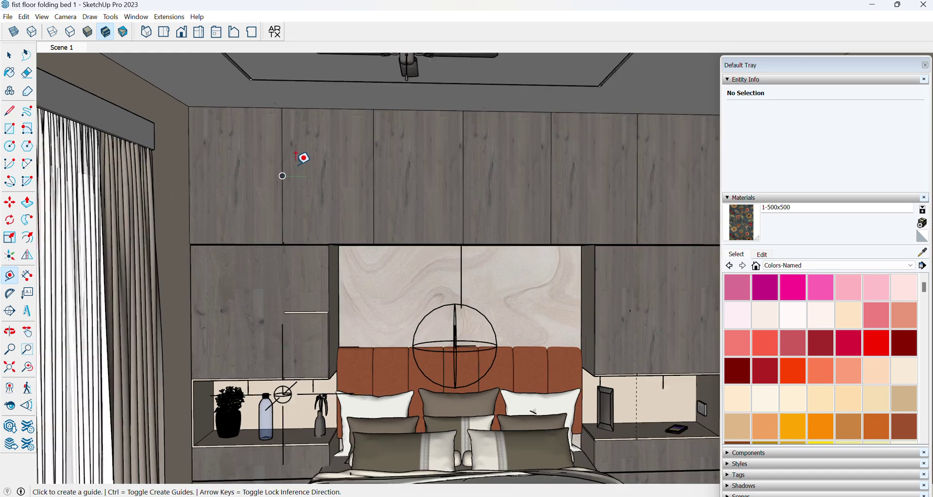
left_click(285, 171)
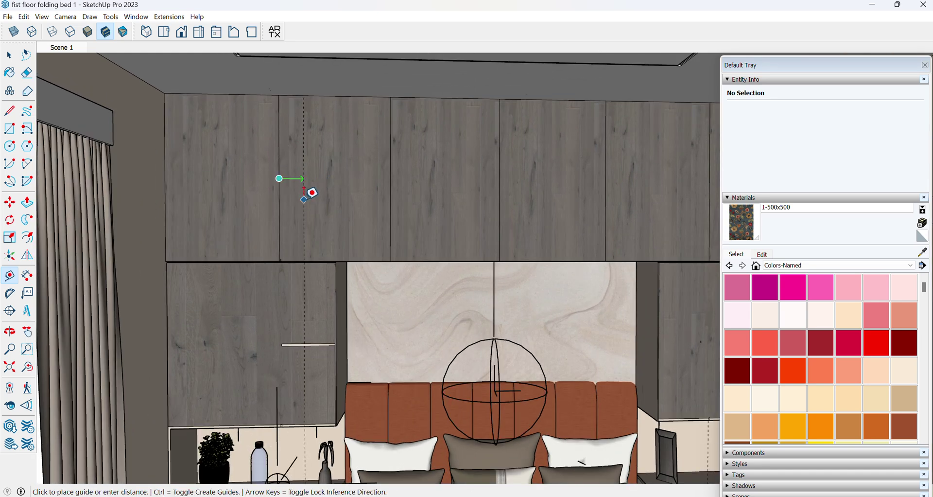
key("Return")
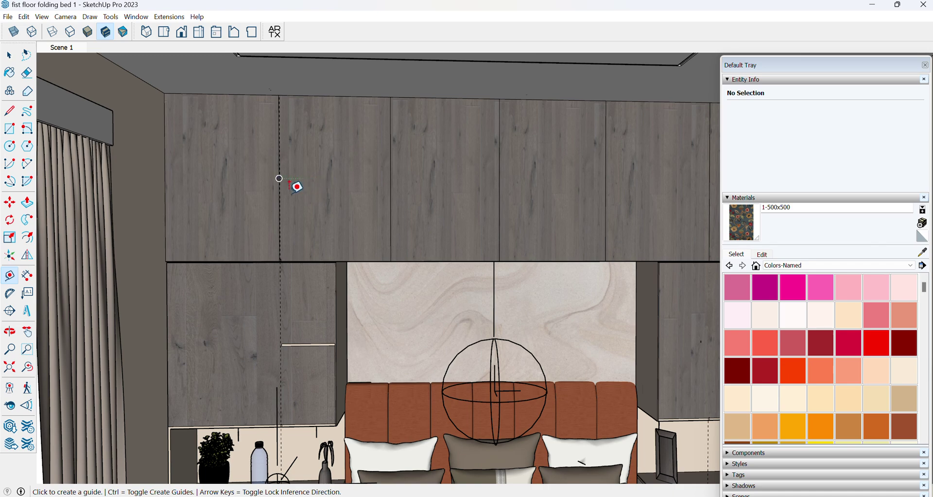
- Add a matching vertical guide about 1/8" to the left of the same upper cabinet seam
scroll(262, 187, "up", 3)
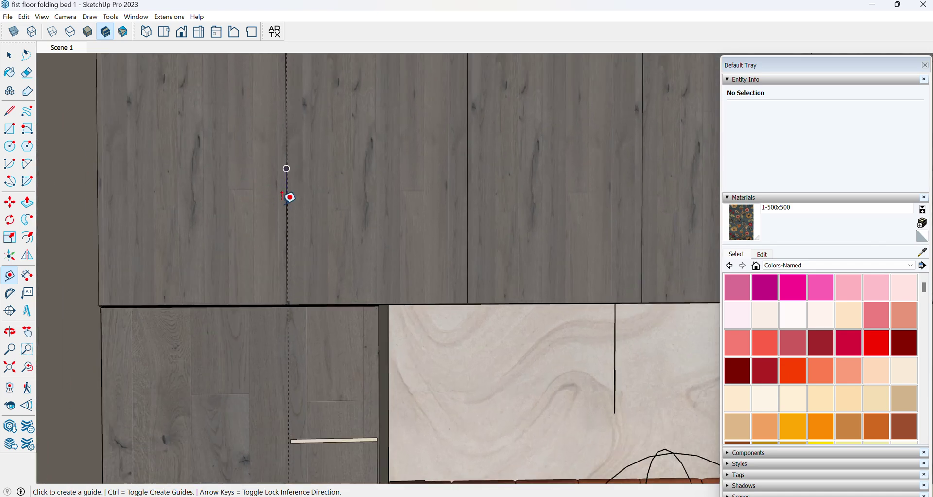
left_click(286, 169)
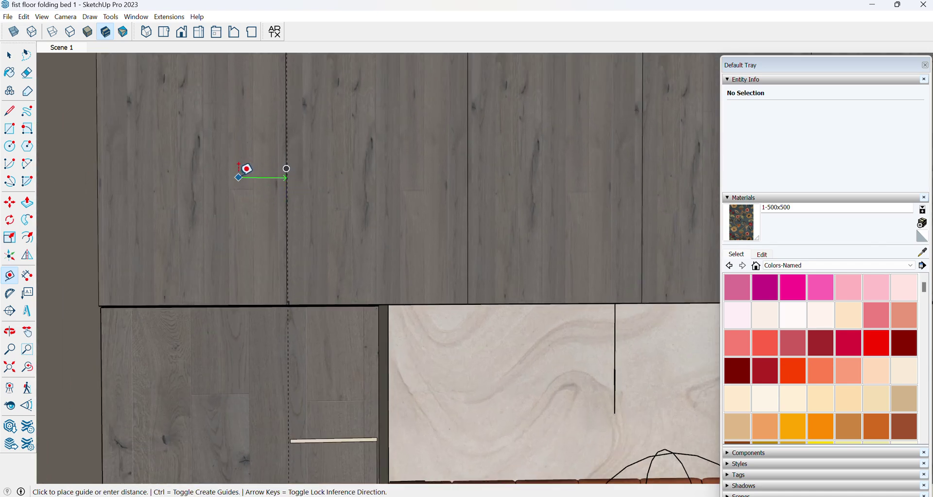
key("Escape")
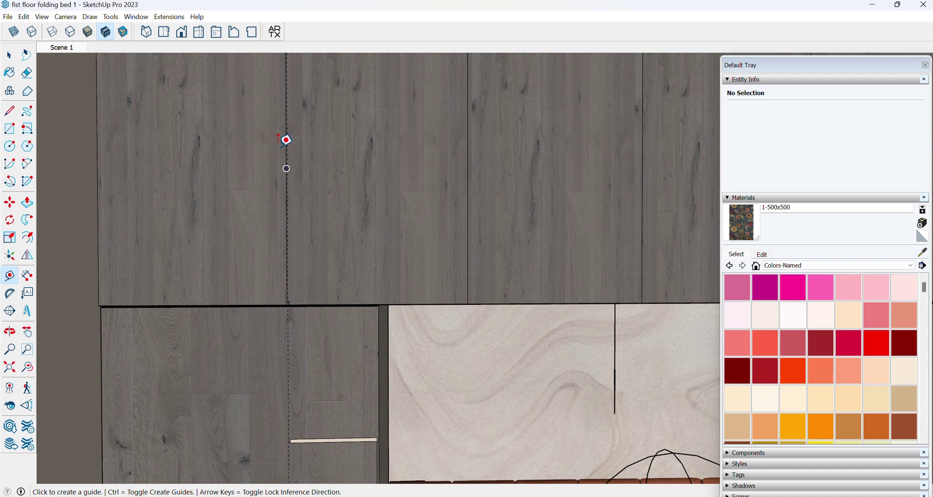
left_click(285, 137)
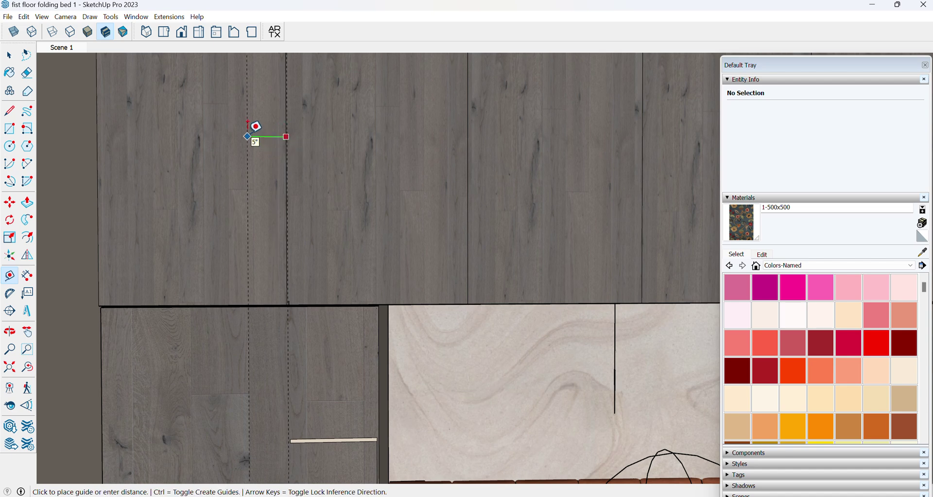
key("Escape")
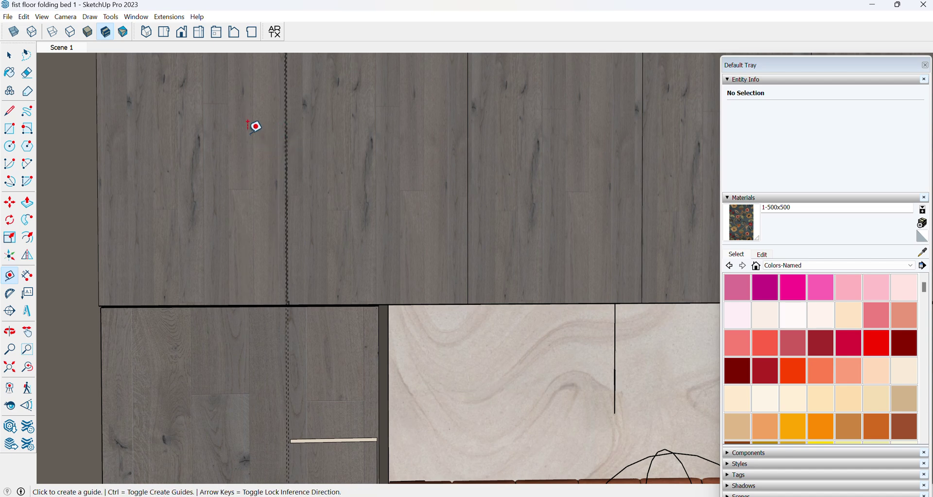
- Draw a rectangle about 1/4" wide and 3' tall between the two guides, from the upper cabinets' top edge to their bottom edge
left_click(9, 129)
scroll(309, 307, "down", 5)
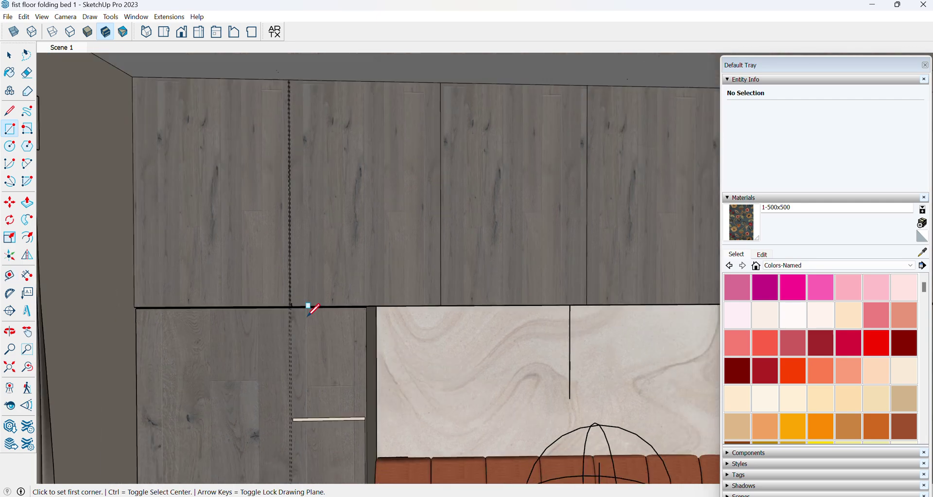
scroll(287, 106, "up", 5)
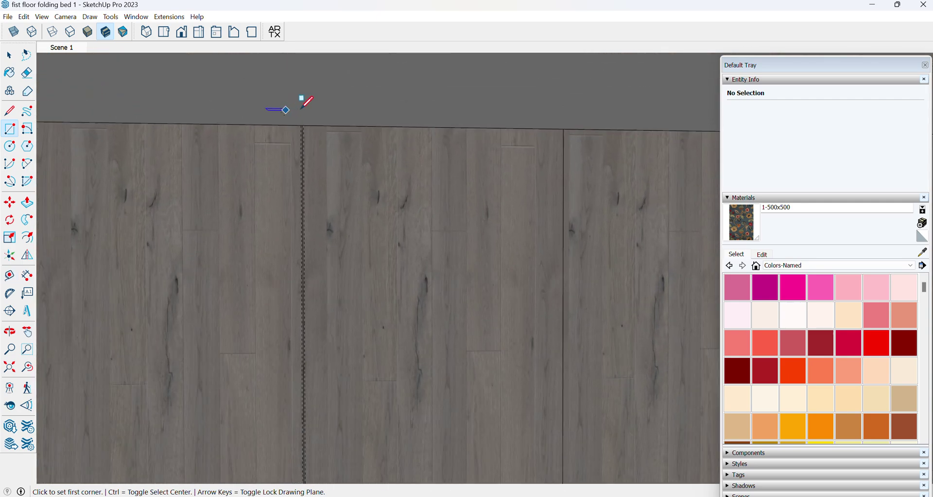
scroll(301, 109, "up", 3)
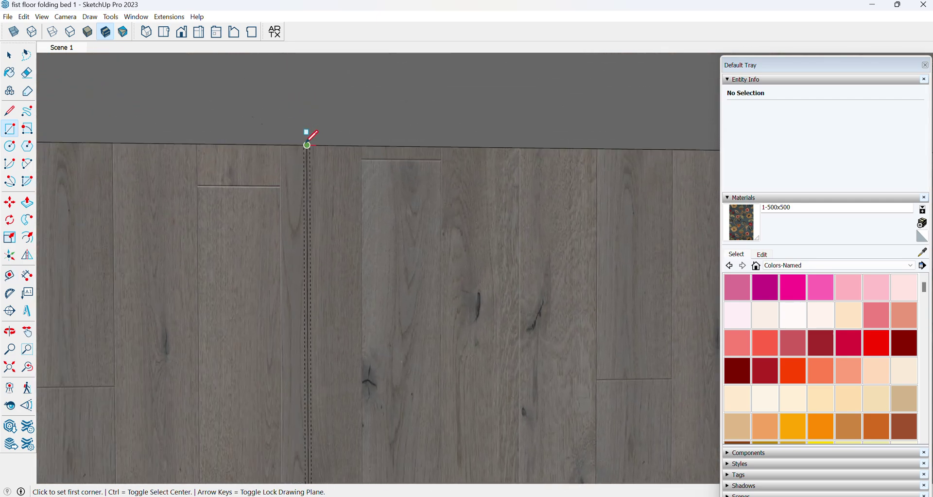
scroll(308, 145, "up", 1)
scroll(304, 141, "up", 2)
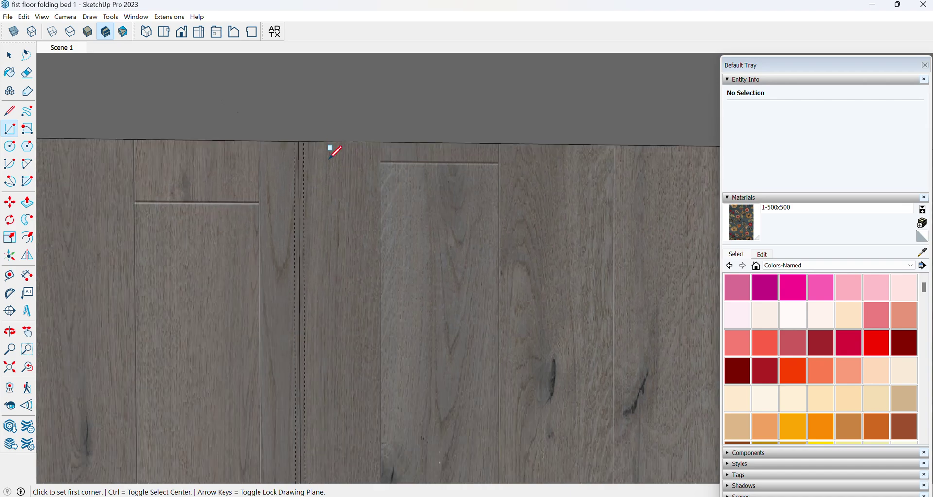
scroll(299, 137, "up", 3)
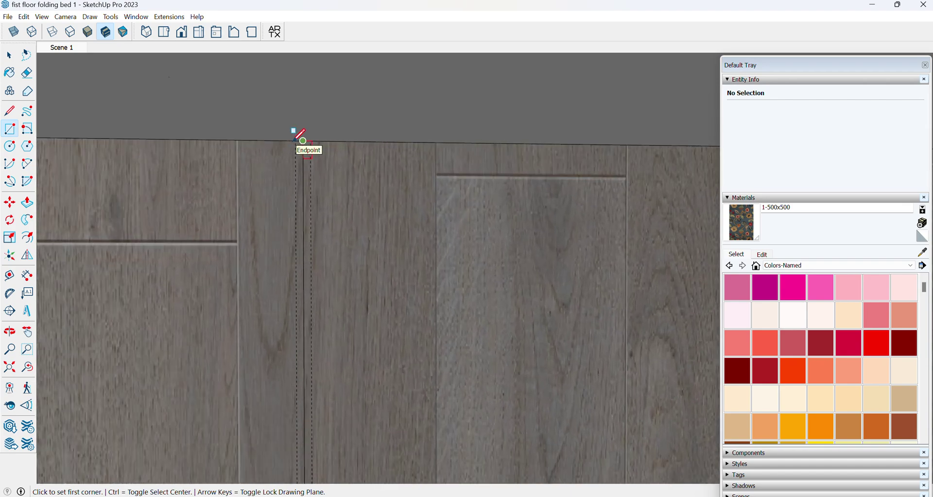
scroll(300, 137, "up", 1)
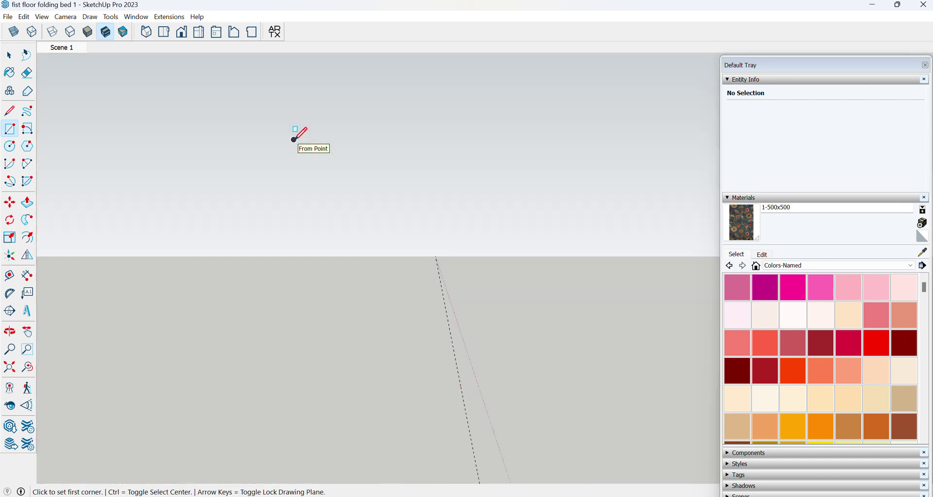
scroll(298, 136, "down", 2)
scroll(297, 139, "up", 2)
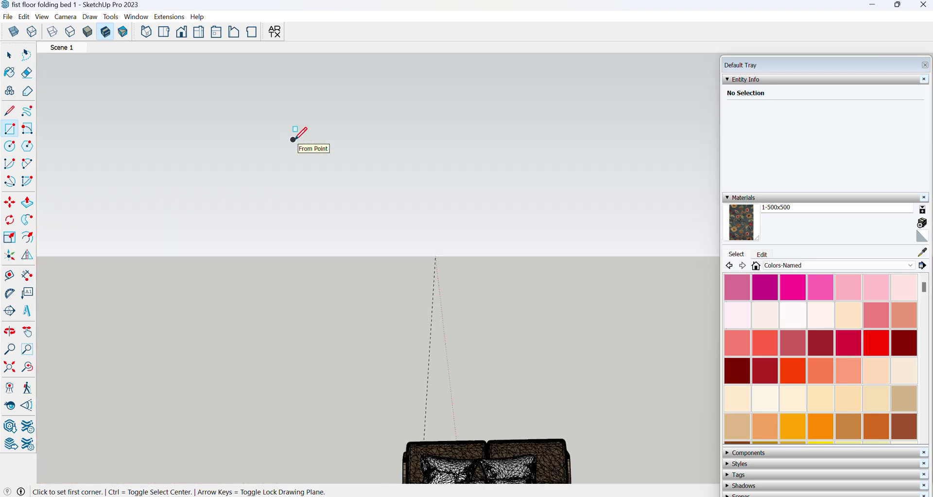
scroll(297, 139, "down", 1)
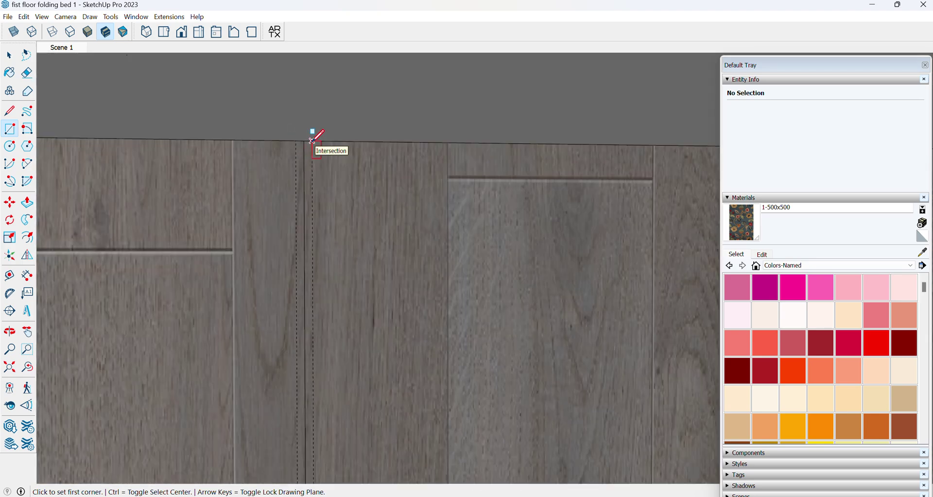
left_click(312, 141)
scroll(266, 139, "down", 3)
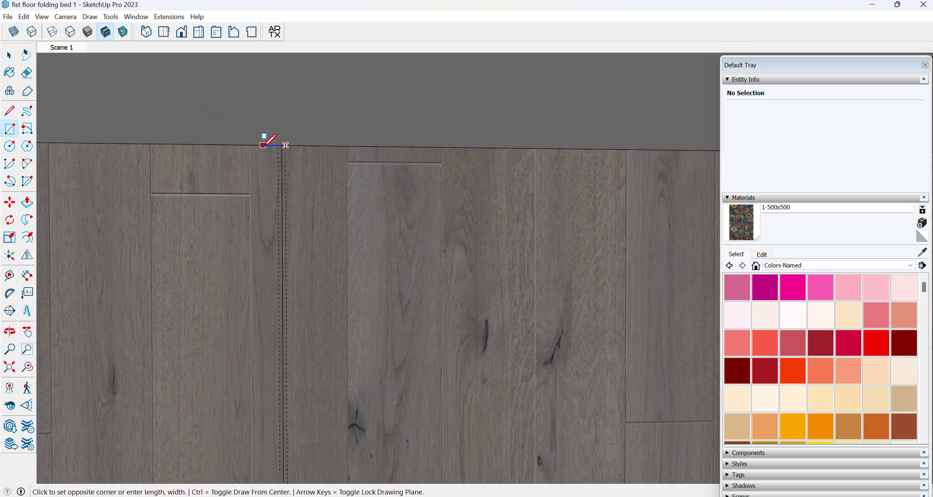
scroll(263, 145, "down", 5)
scroll(267, 141, "down", 2)
scroll(261, 382, "up", 4)
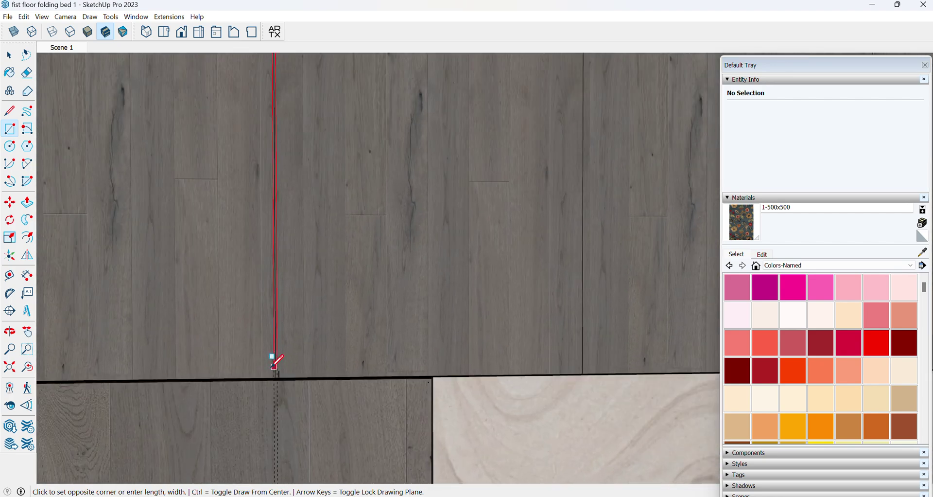
scroll(273, 367, "up", 4)
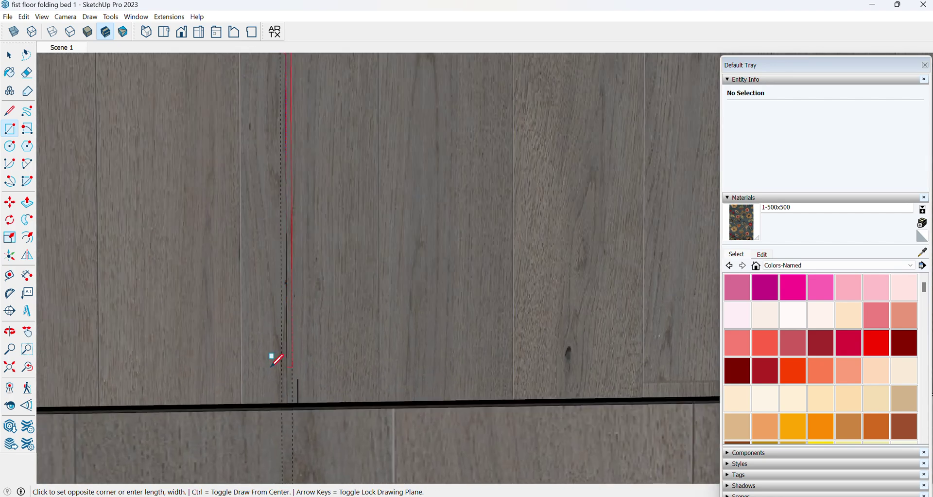
scroll(272, 366, "up", 1)
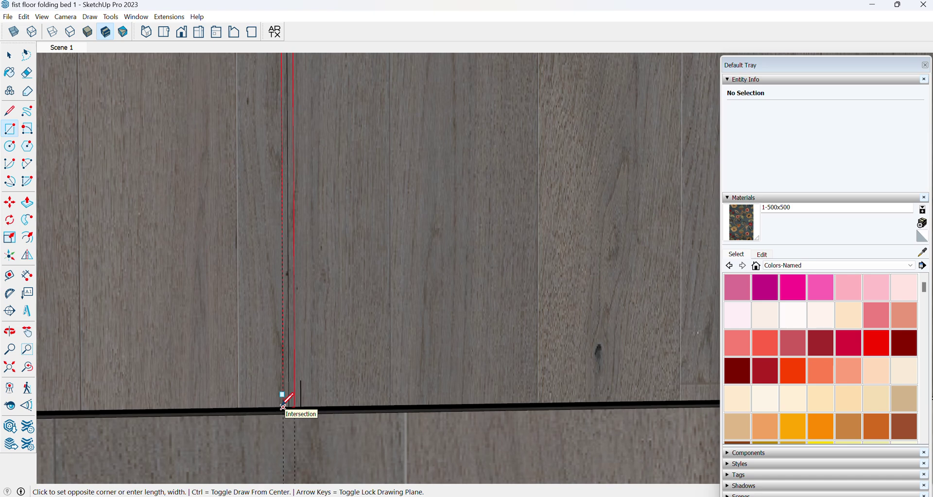
left_click(284, 406)
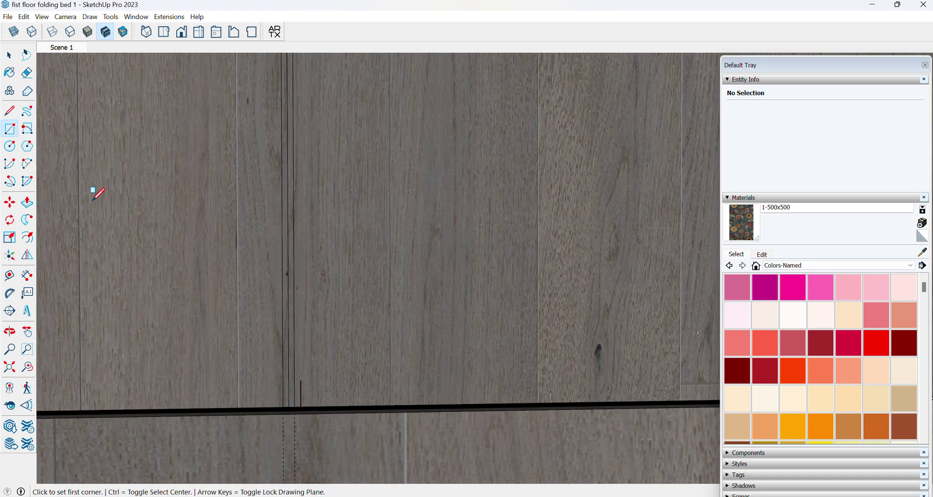
- Select all outline edges of the narrow strip, including its short top and bottom edges, and copy them
left_click(10, 55)
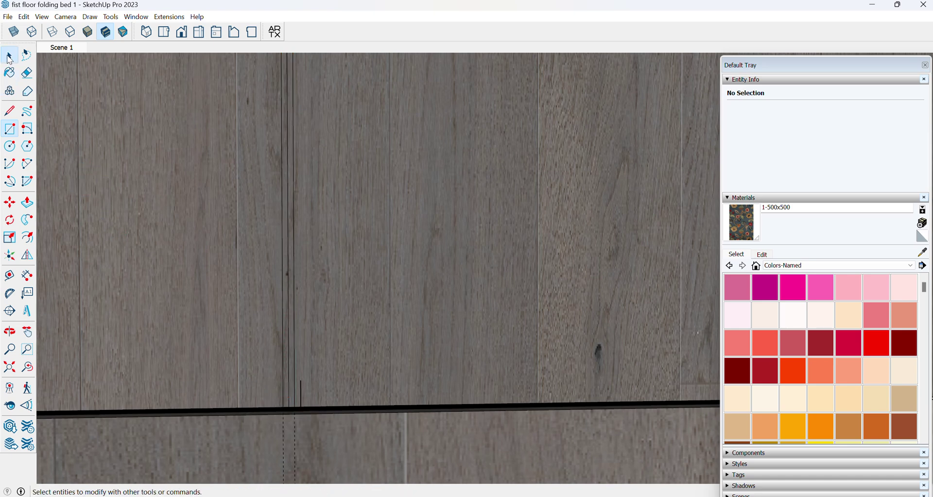
left_click(286, 276)
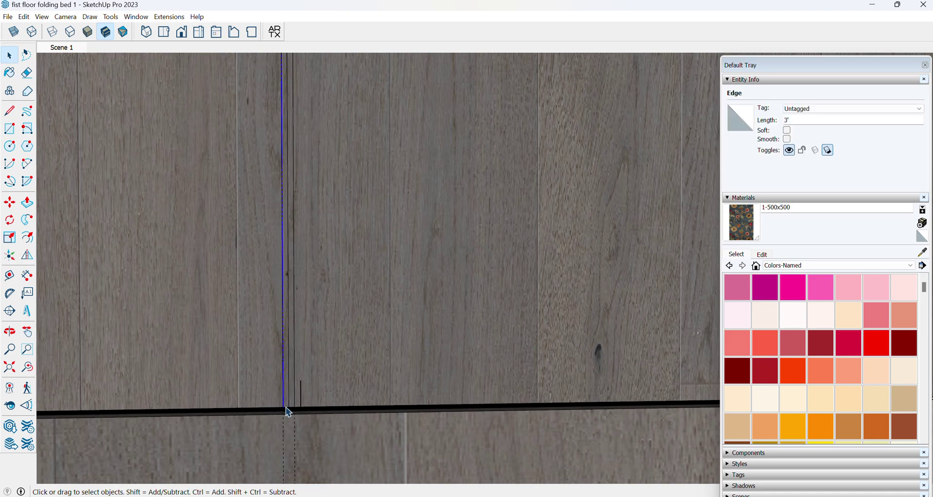
scroll(287, 408, "up", 3)
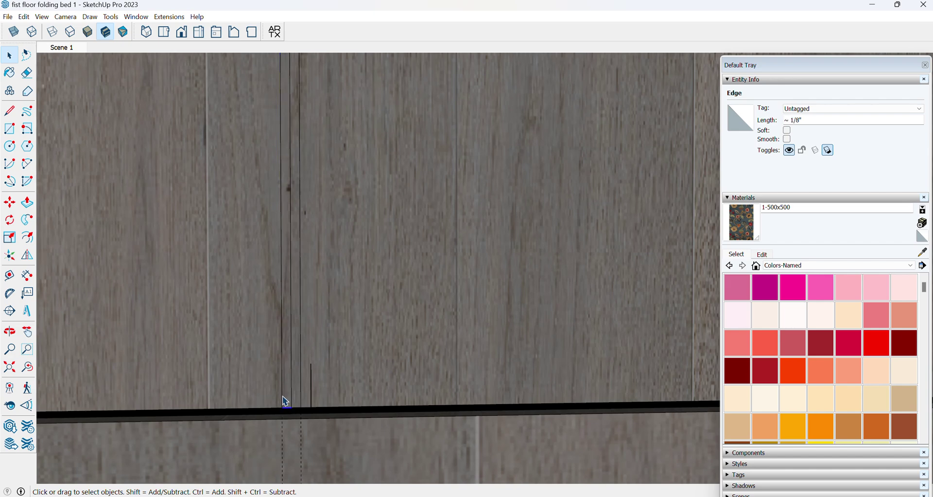
left_click(285, 406)
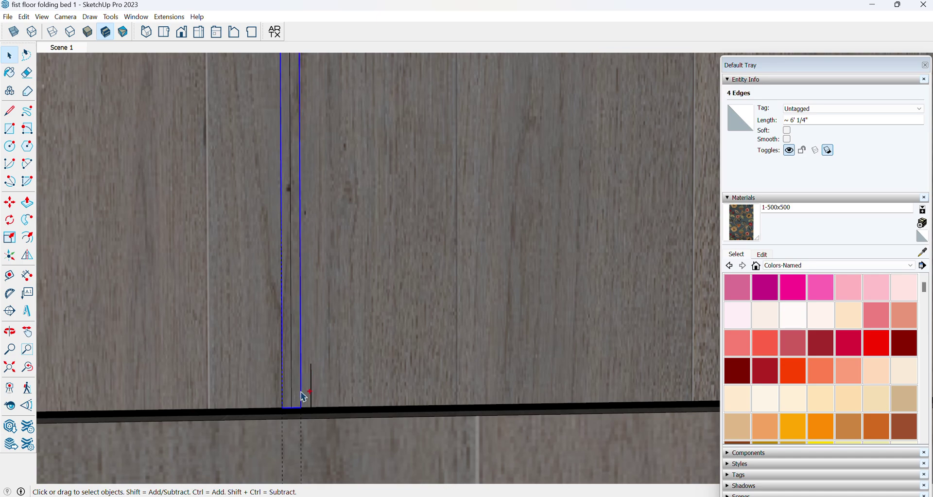
scroll(304, 392, "down", 3)
scroll(301, 414, "down", 5)
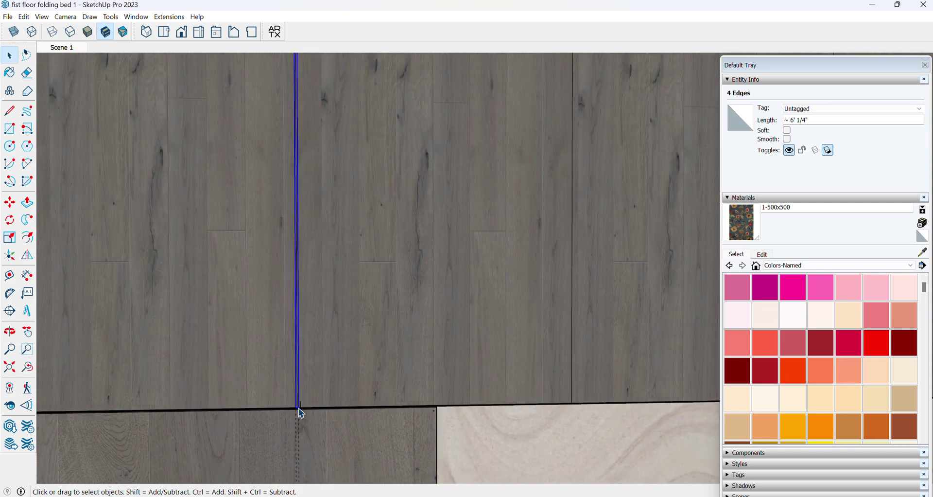
scroll(301, 413, "down", 2)
scroll(299, 141, "up", 6)
scroll(302, 142, "up", 5)
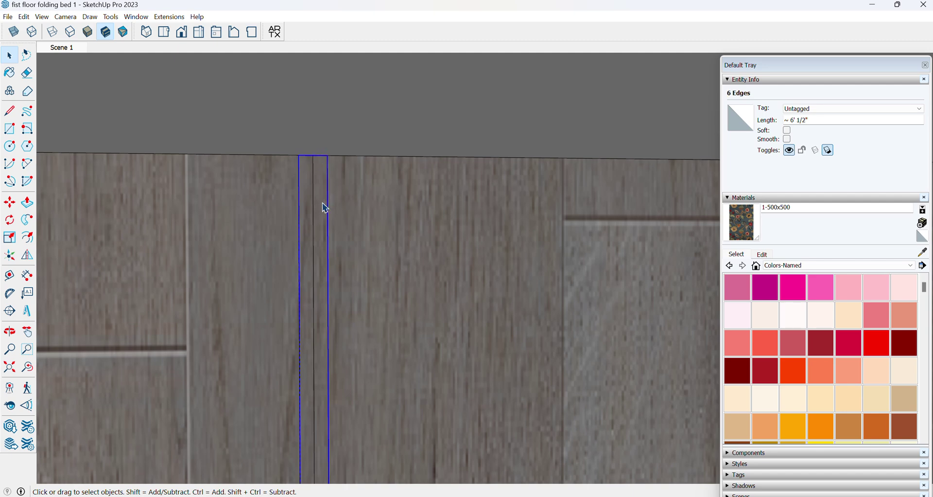
- Paste the copied strip outline at the lower end of the second seam between the upper cabinet doors
key("ctrl+v")
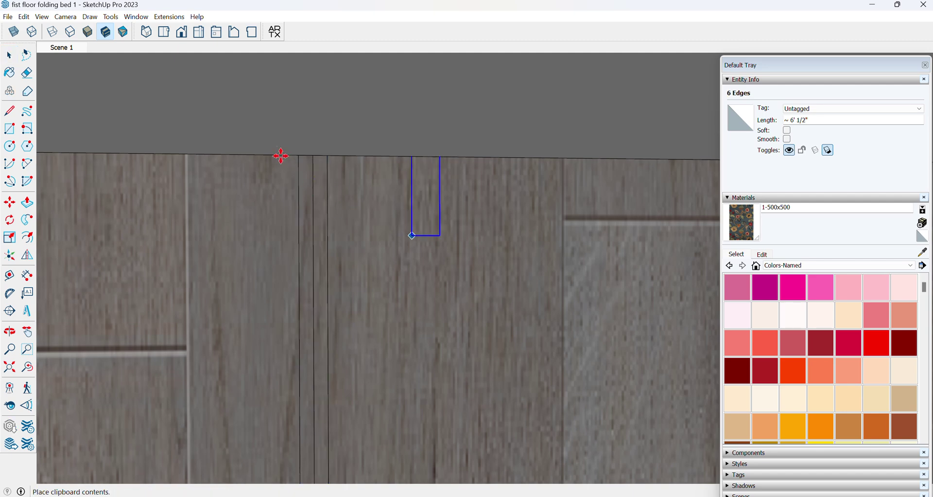
scroll(250, 135, "down", 4)
scroll(253, 134, "down", 5)
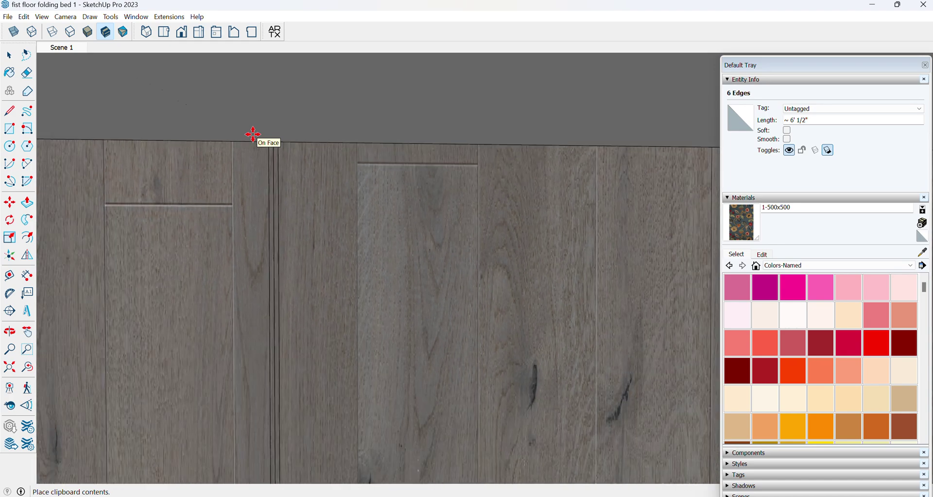
scroll(253, 135, "down", 7)
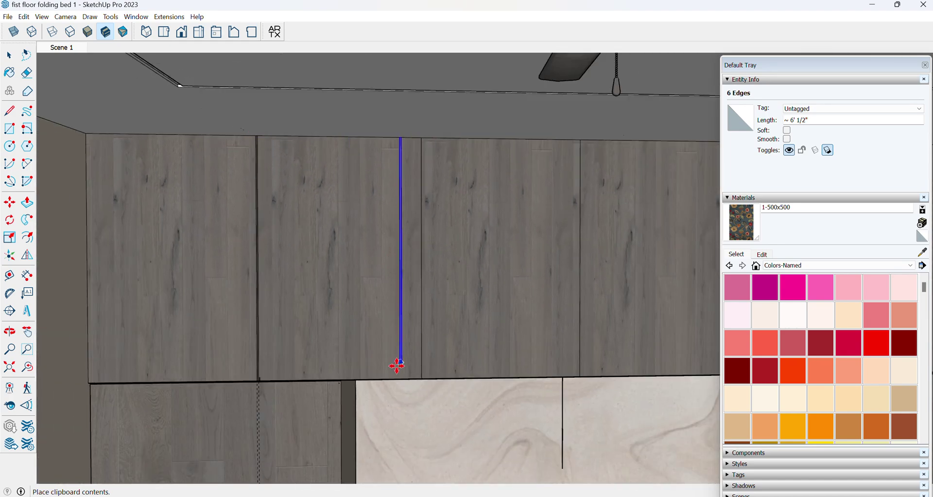
scroll(433, 389, "up", 2)
scroll(411, 371, "up", 6)
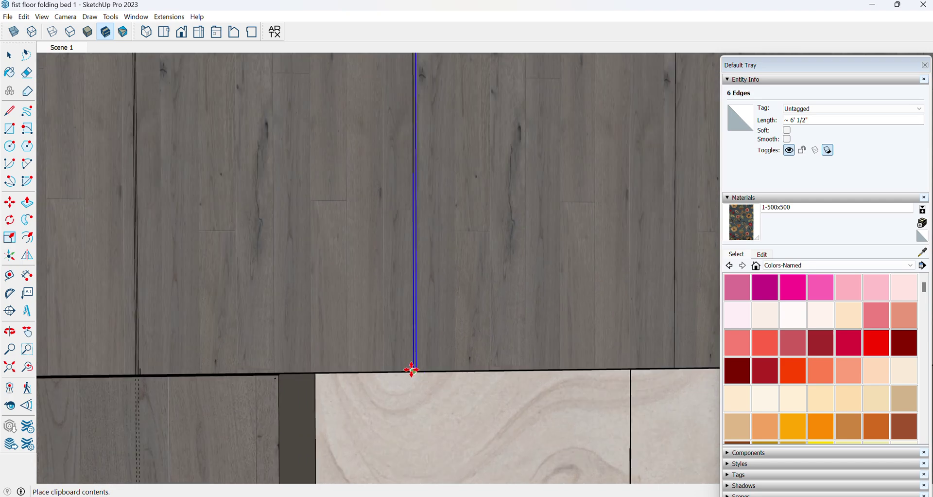
scroll(411, 371, "up", 2)
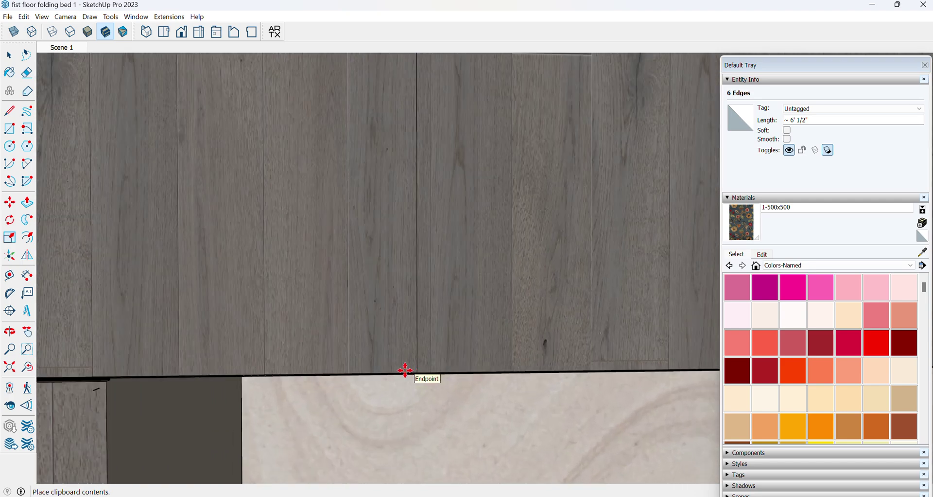
left_click(405, 387)
- Move the pasted strip outline by its bottom midpoint onto the second seam's lower endpoint, centring it on the seam
scroll(402, 379, "up", 3)
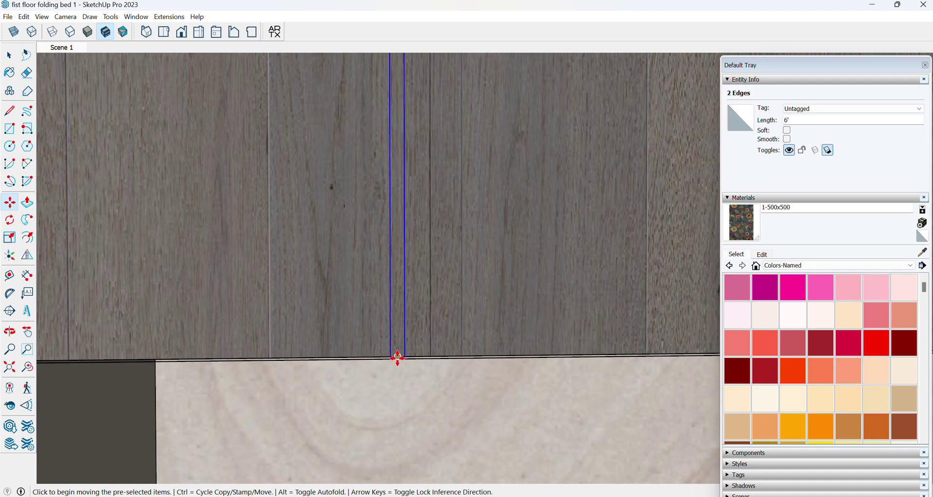
left_click(408, 357)
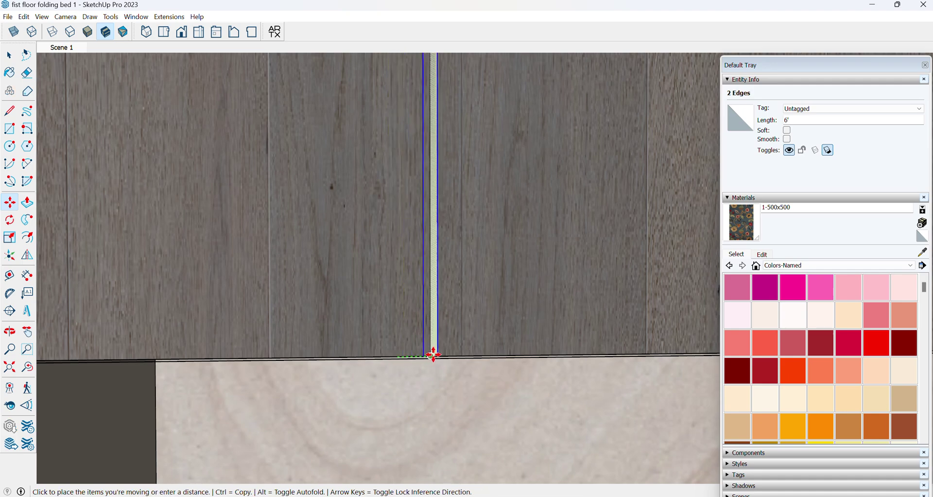
left_click(434, 355)
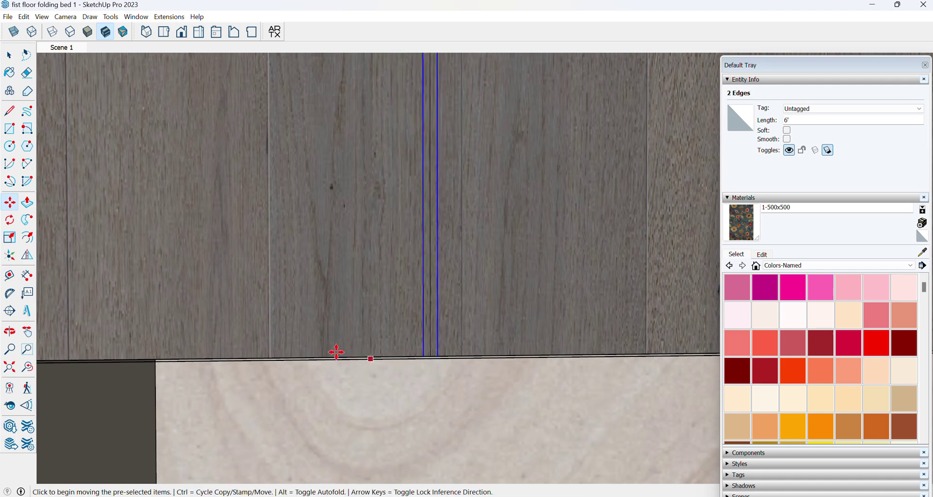
- Paste the strip outline at the lower end of the third seam between the upper cabinet doors and centre it on that seam
scroll(335, 352, "down", 2)
scroll(340, 355, "down", 3)
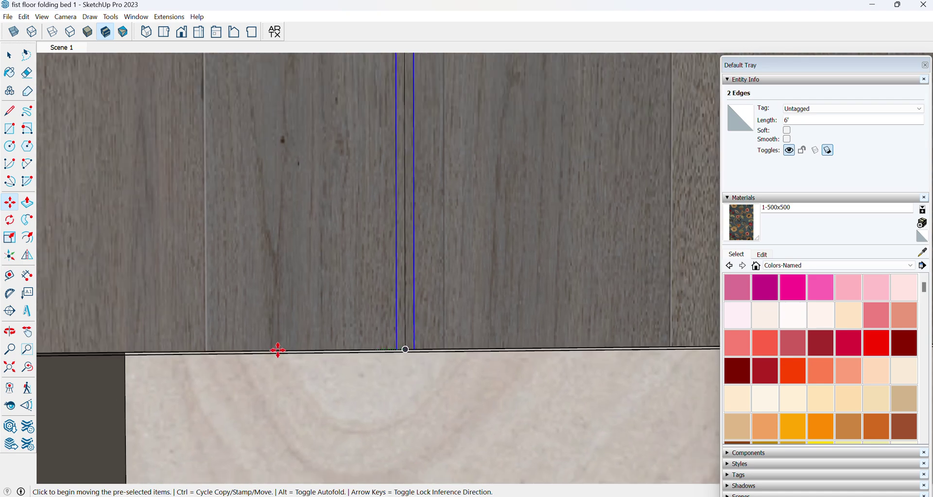
scroll(268, 361, "down", 2)
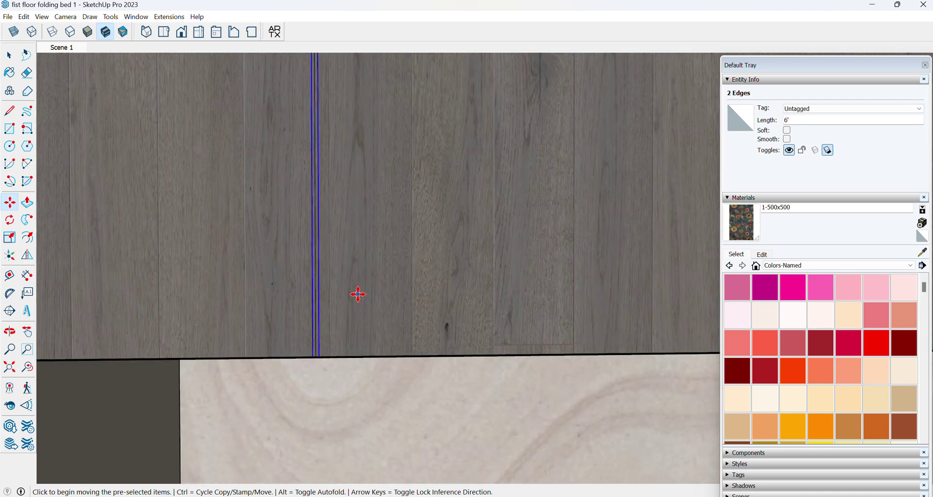
key("ctrl+v")
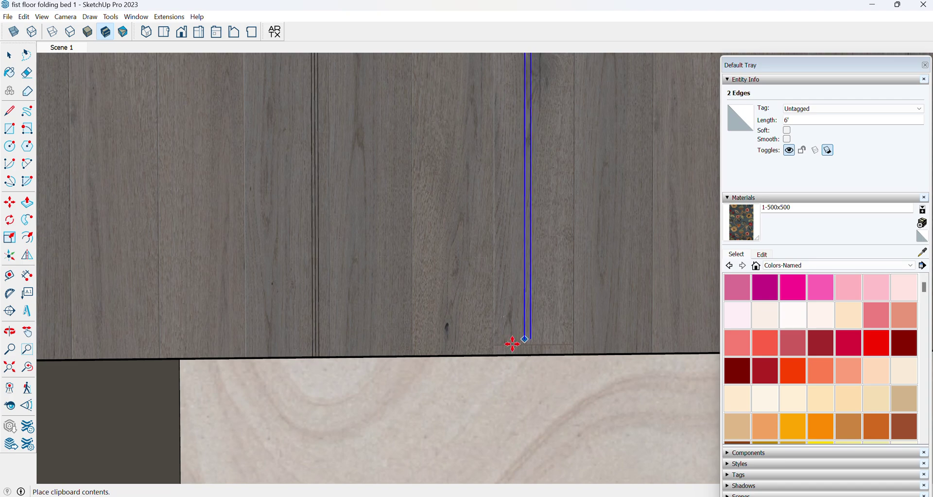
scroll(381, 348, "down", 5)
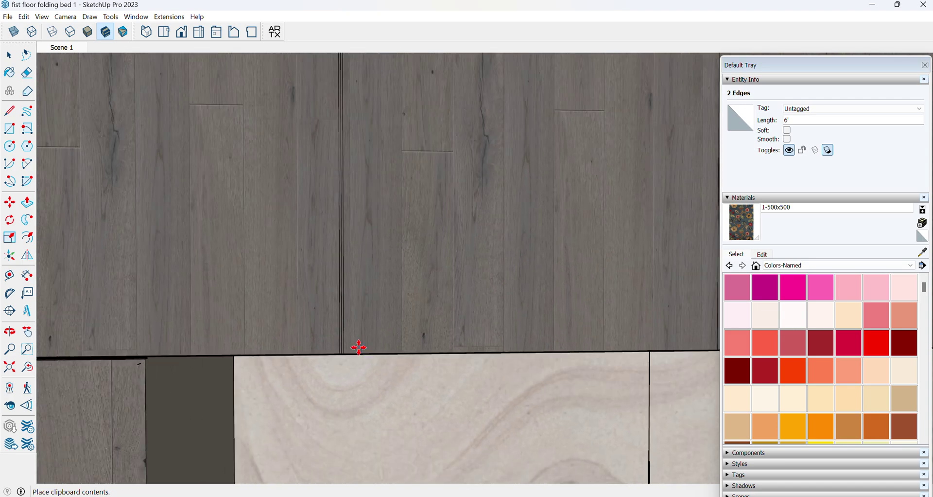
scroll(632, 348, "up", 4)
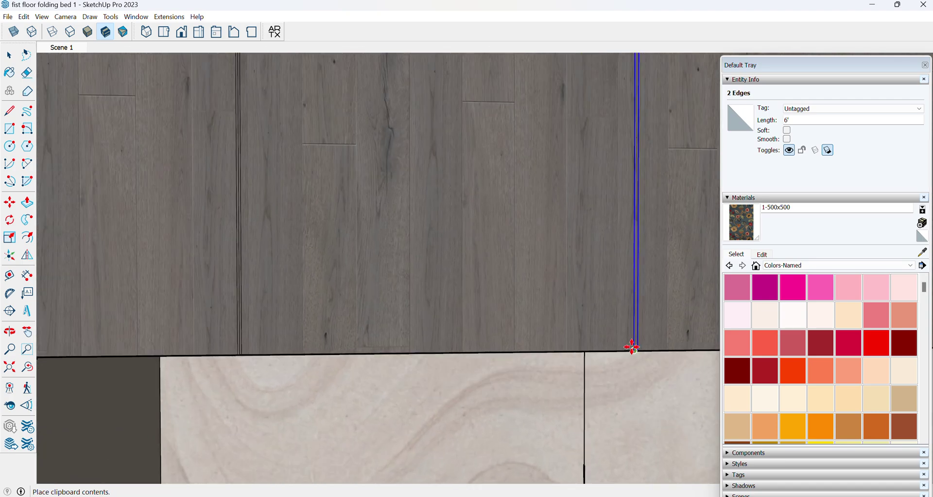
scroll(632, 346, "up", 2)
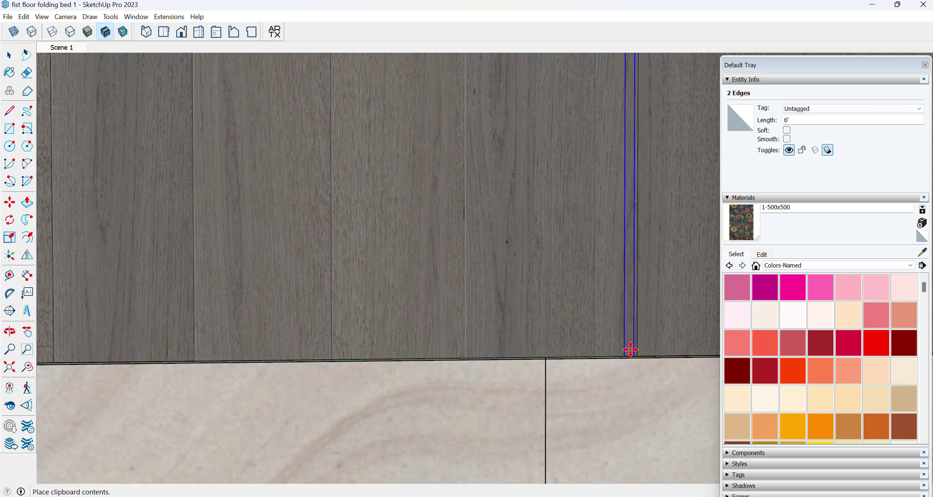
left_click(625, 348)
scroll(620, 350, "up", 5)
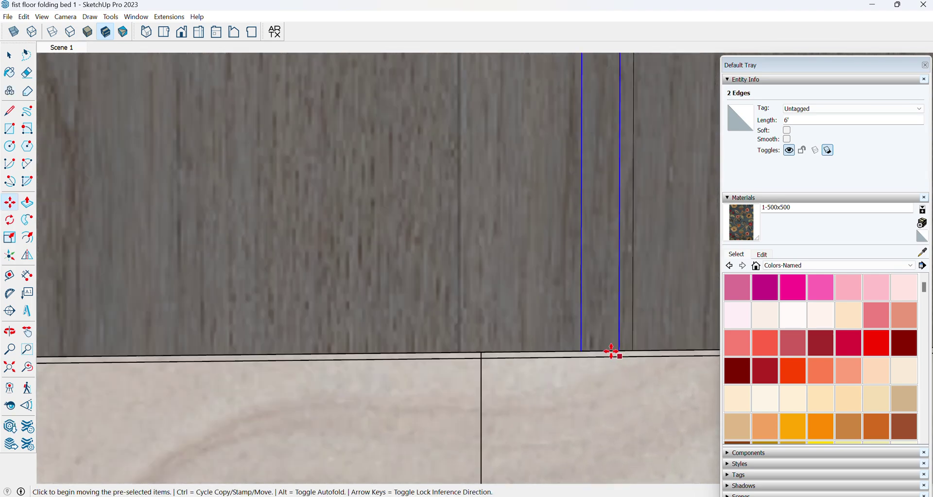
left_click(600, 348)
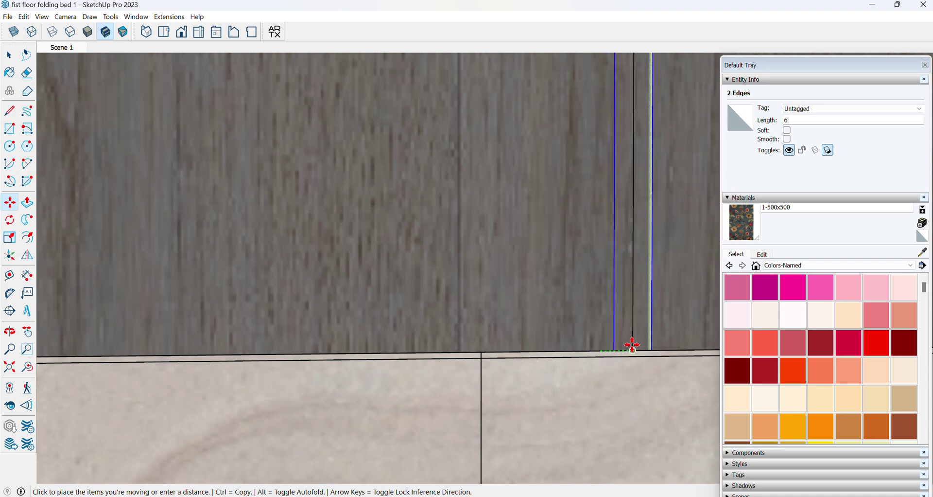
left_click(632, 345)
- Paste another strip outline on the upper cabinets' bottom edge near the fourth seam and move it by its bottom midpoint onto the seam
scroll(360, 315, "down", 6)
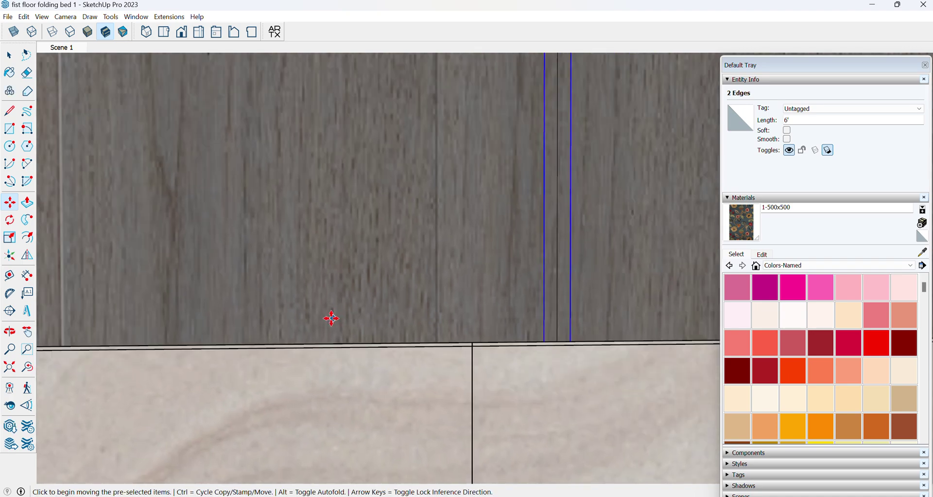
scroll(312, 327, "down", 5)
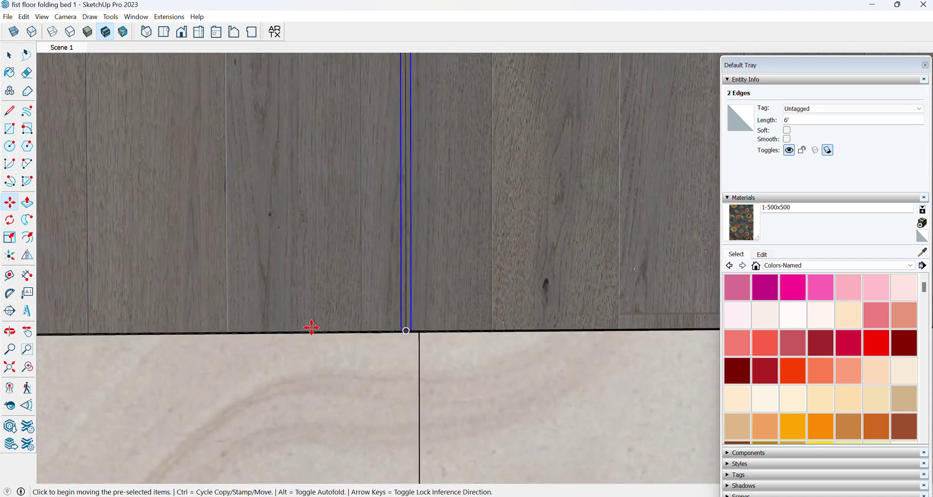
scroll(311, 327, "down", 4)
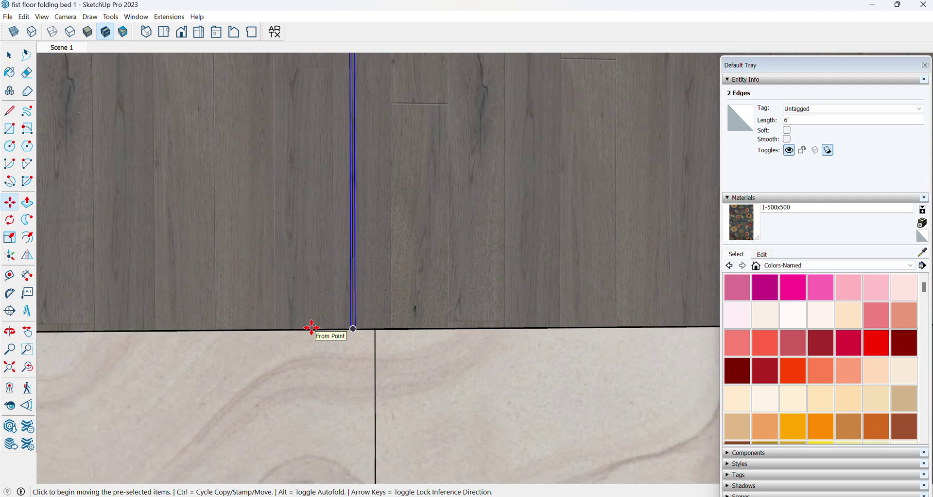
scroll(311, 327, "down", 1)
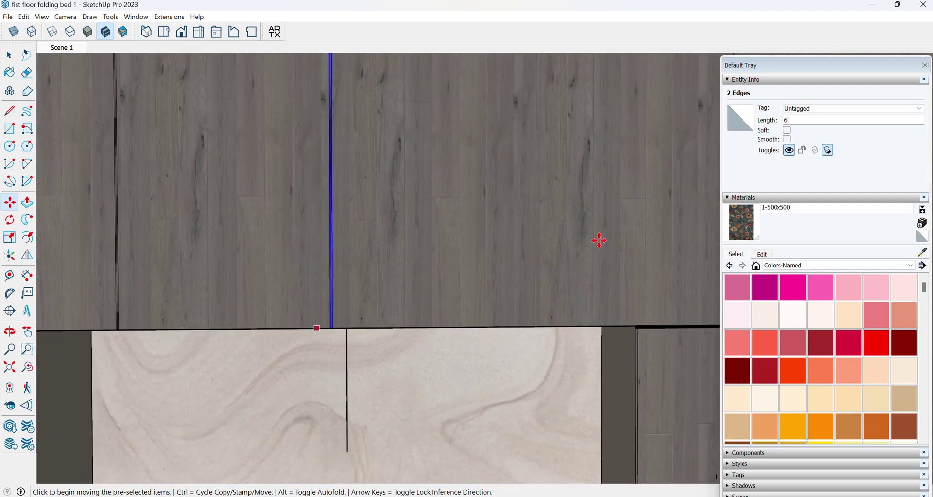
key("ctrl+v")
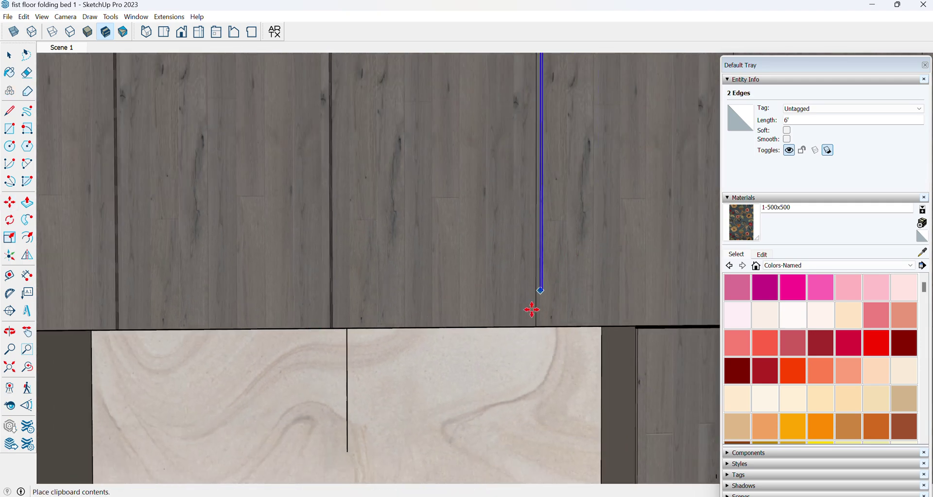
left_click(522, 318)
scroll(522, 331, "up", 4)
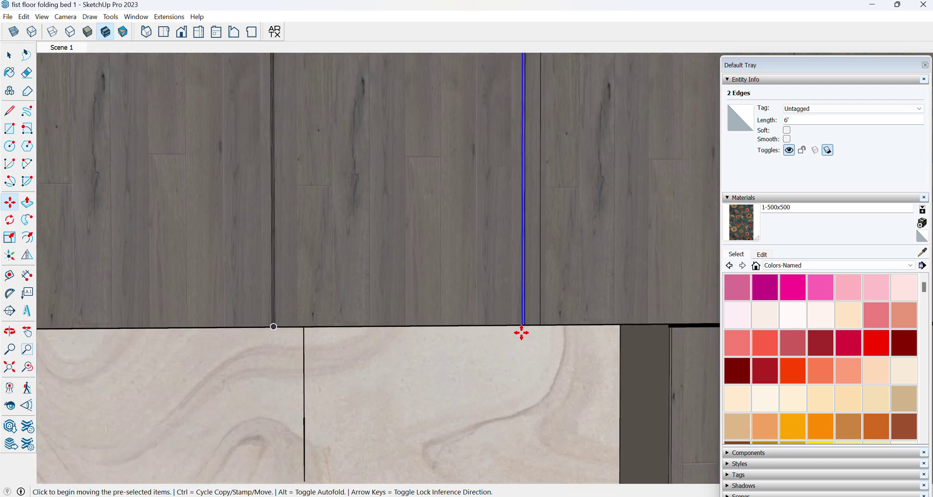
scroll(522, 332, "up", 2)
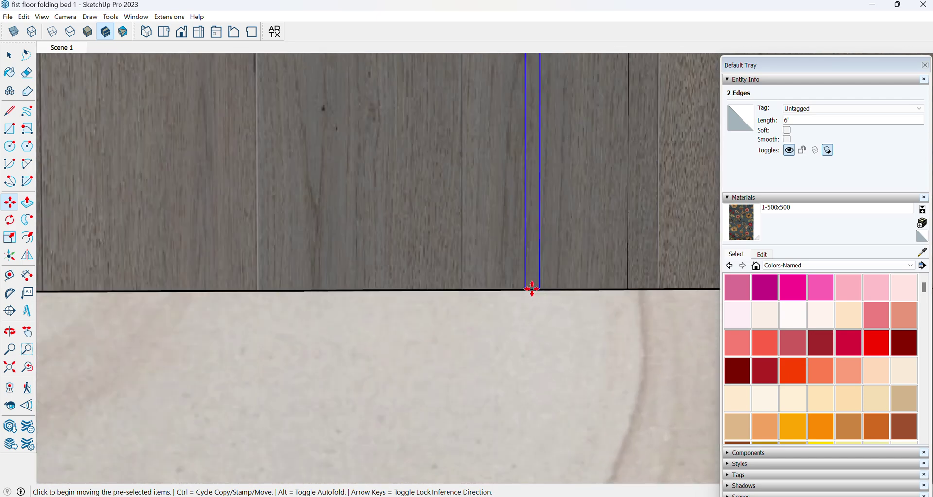
left_click(531, 289)
left_click(627, 289)
scroll(399, 326, "down", 3)
scroll(389, 331, "down", 6)
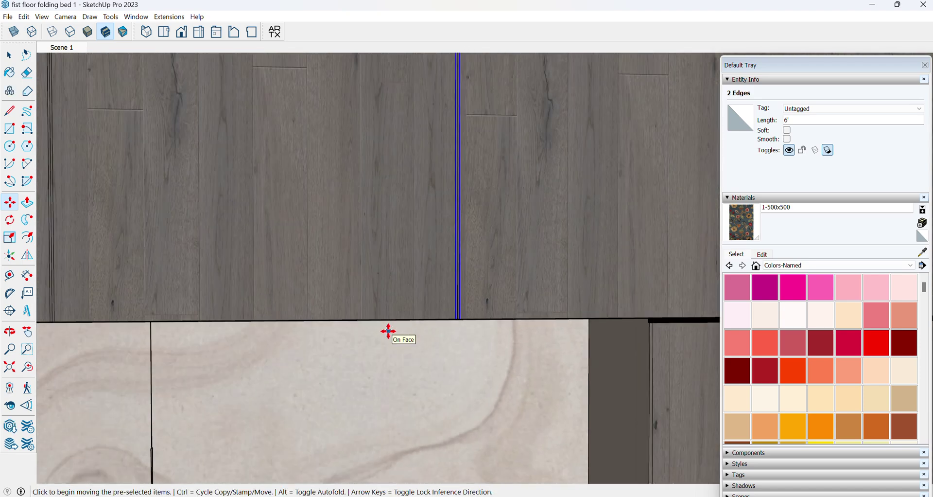
scroll(389, 331, "down", 3)
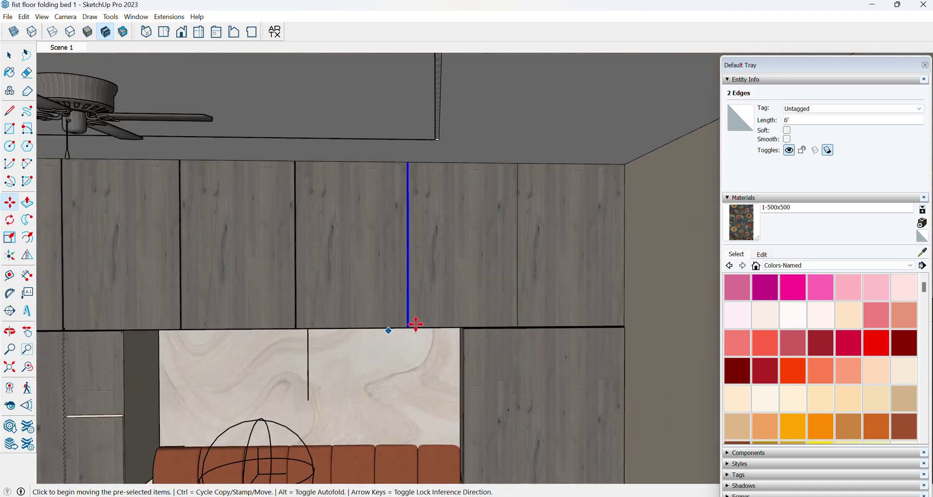
key("ctrl+v")
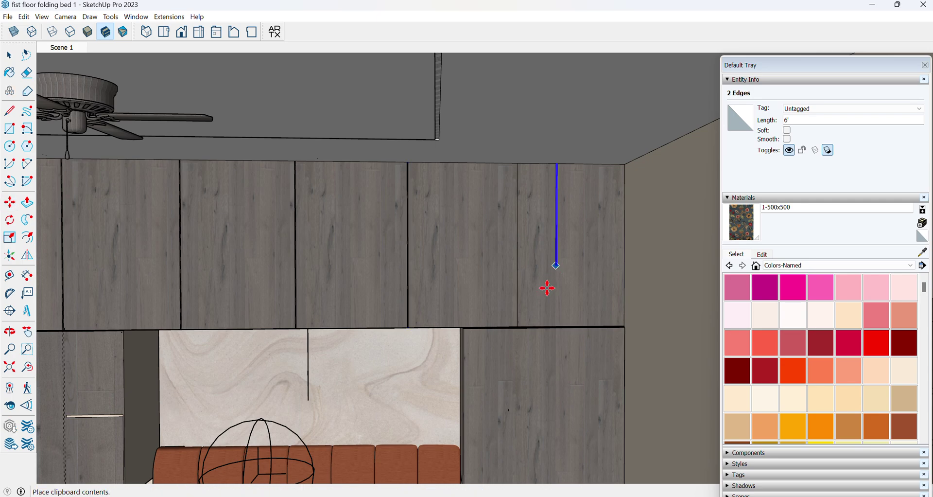
scroll(524, 313, "up", 4)
scroll(519, 313, "up", 4)
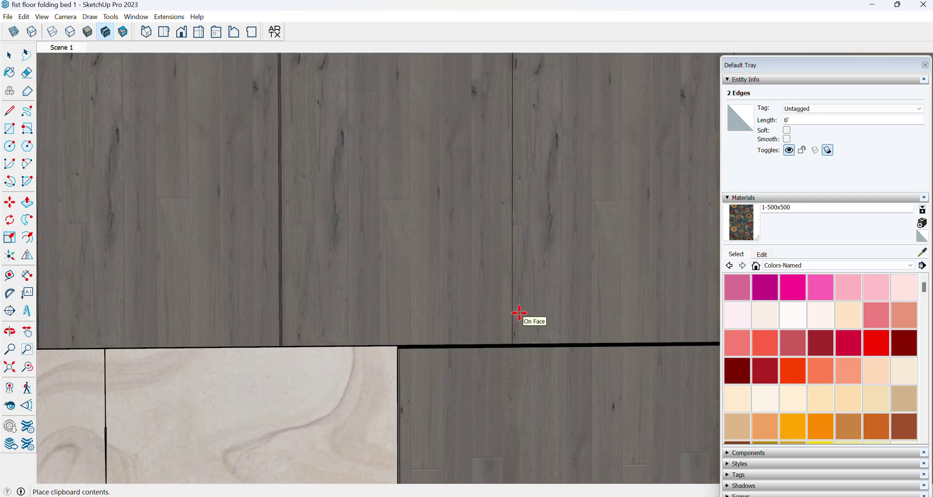
left_click(484, 349)
scroll(483, 346, "up", 4)
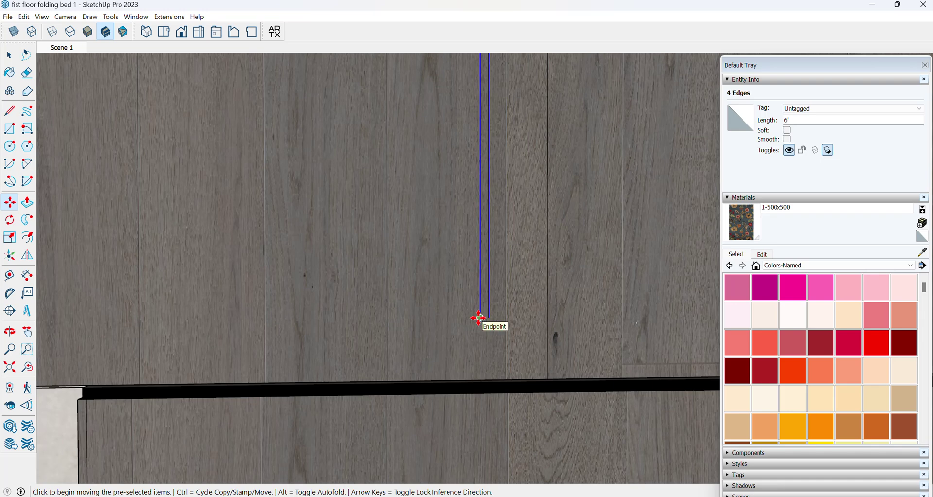
left_click(478, 318)
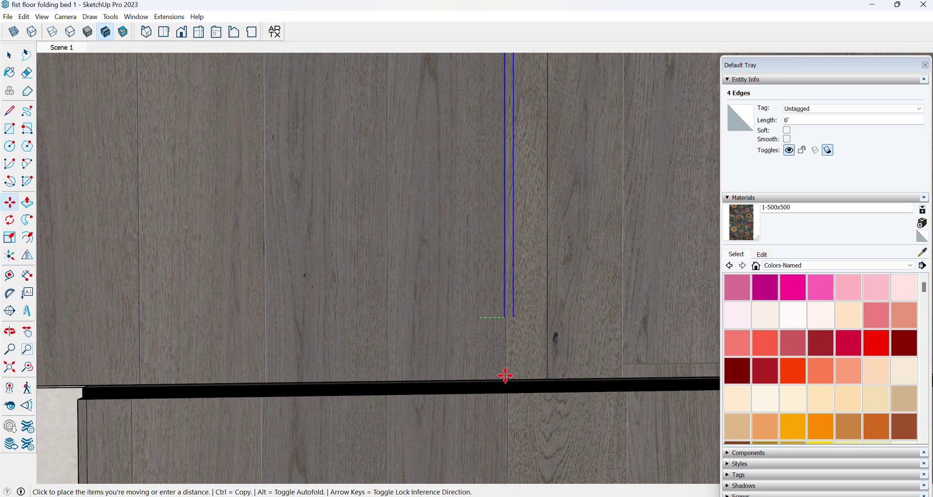
left_click(506, 379)
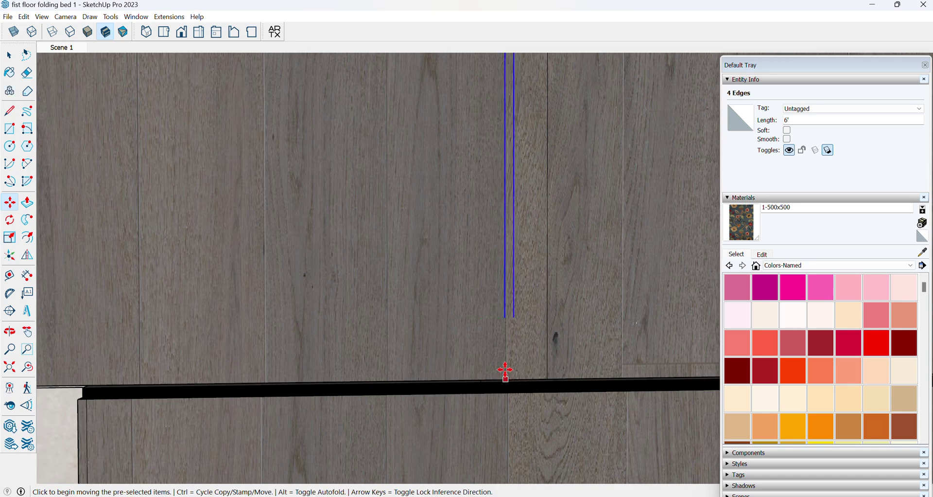
left_click(510, 318)
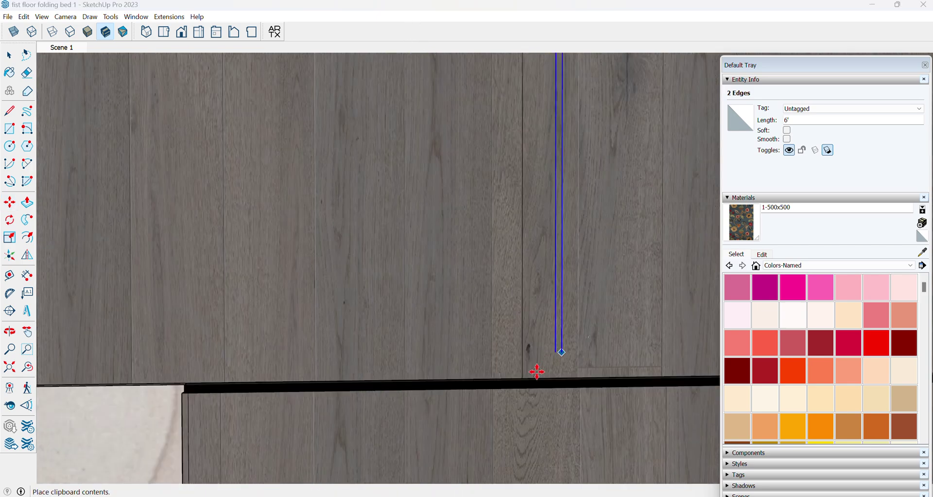
- Place the pasted strip outline on the upper cabinets' bottom edge at the fifth seam and centre it on the seam by its bottom midpoint
scroll(527, 380, "up", 4)
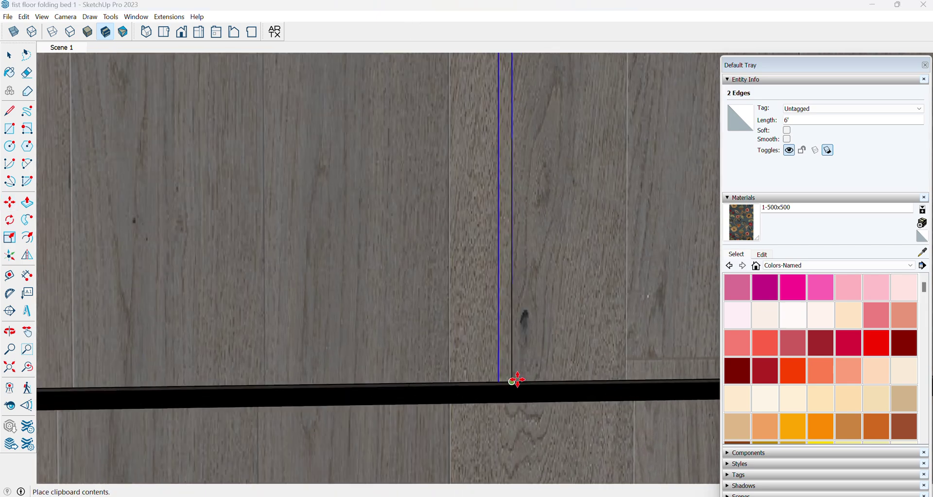
left_click(508, 383)
scroll(504, 381, "up", 4)
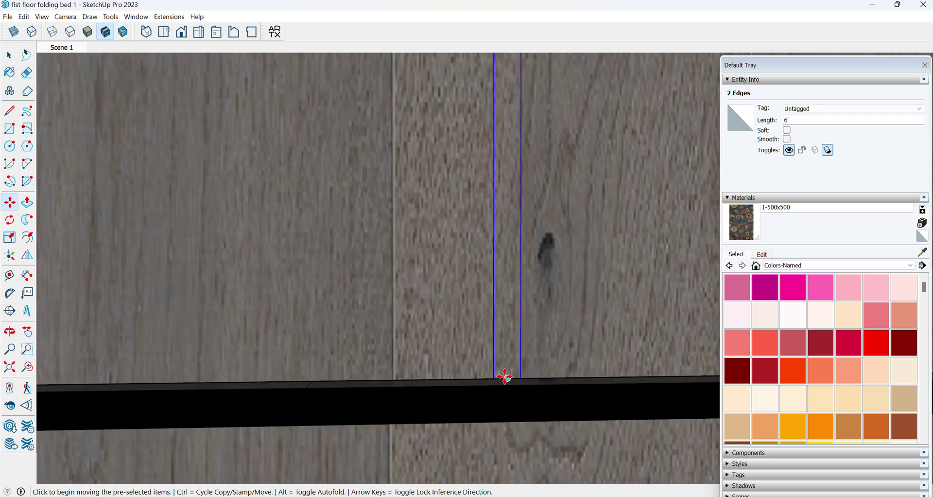
left_click(506, 378)
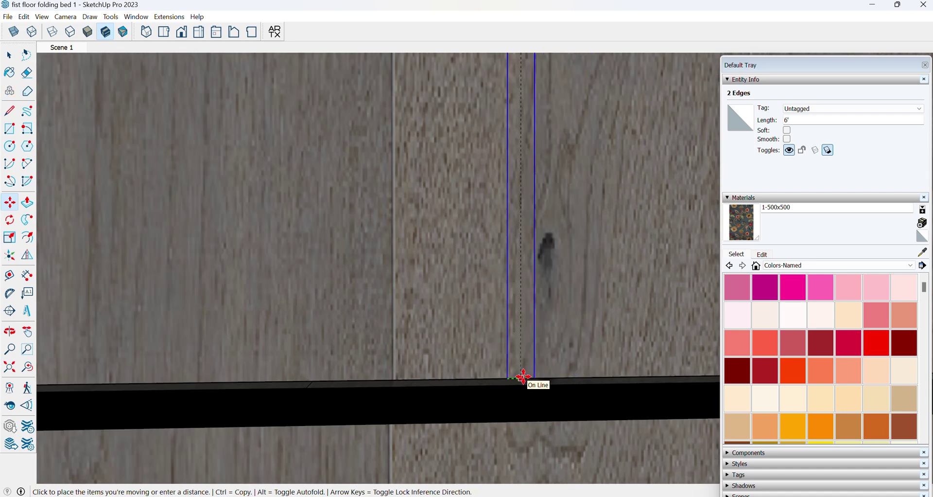
left_click(523, 376)
- Select 0136_Charcoal from the Colors-Named material collection as the paint for the upper cabinet seam strips
scroll(421, 376, "down", 5)
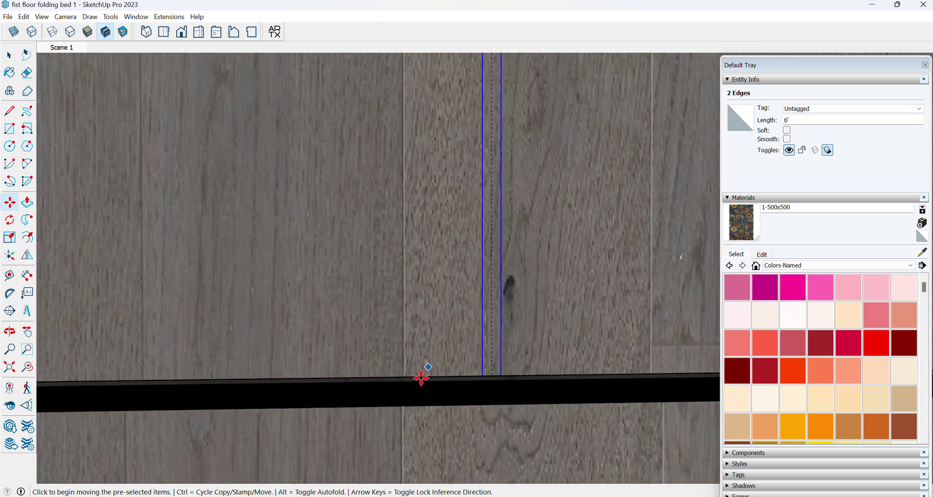
scroll(421, 377, "down", 5)
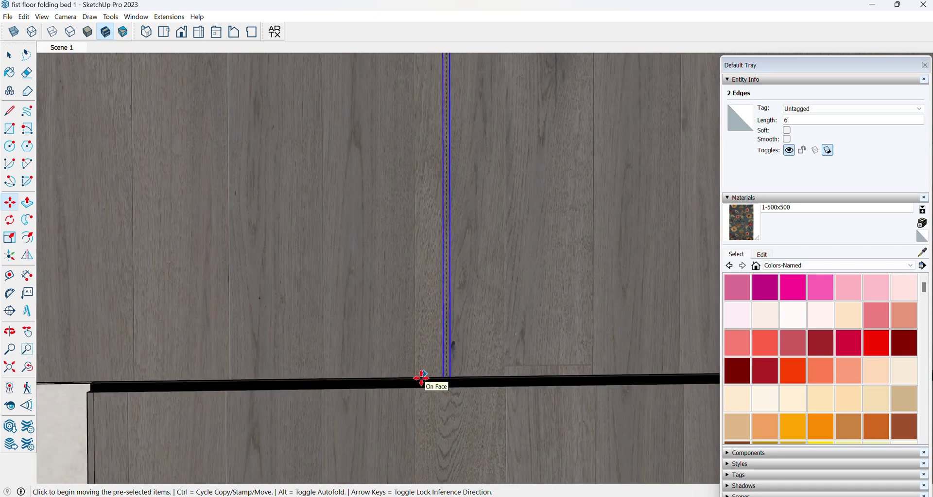
scroll(421, 376, "down", 3)
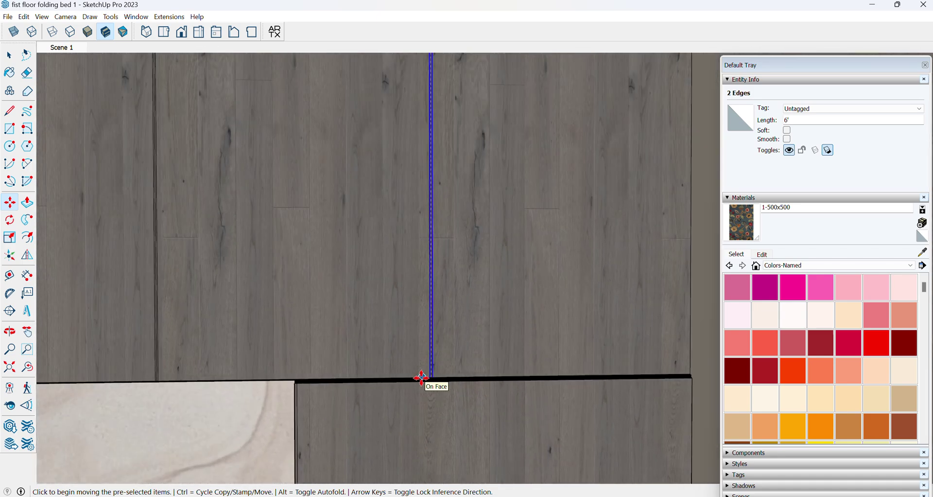
scroll(420, 376, "down", 2)
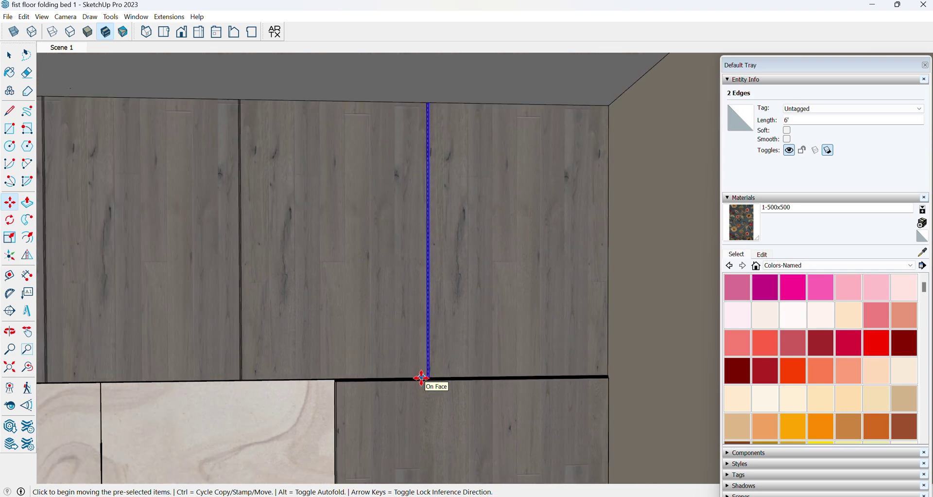
left_click(10, 56)
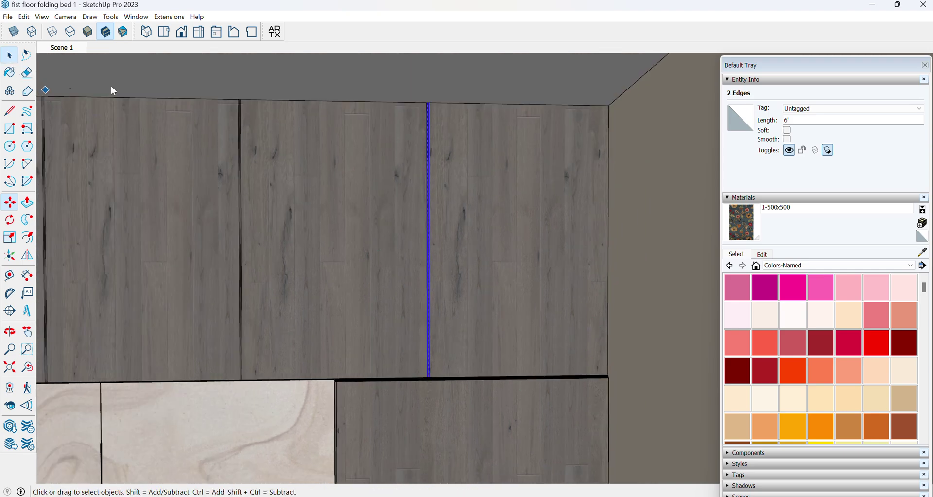
left_click(398, 209)
scroll(420, 225, "up", 2)
scroll(420, 226, "up", 3)
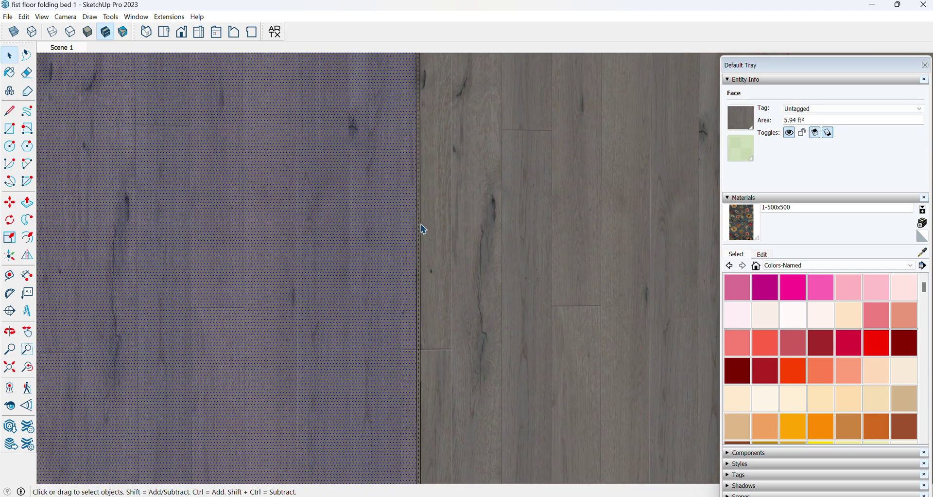
scroll(781, 371, "down", 10)
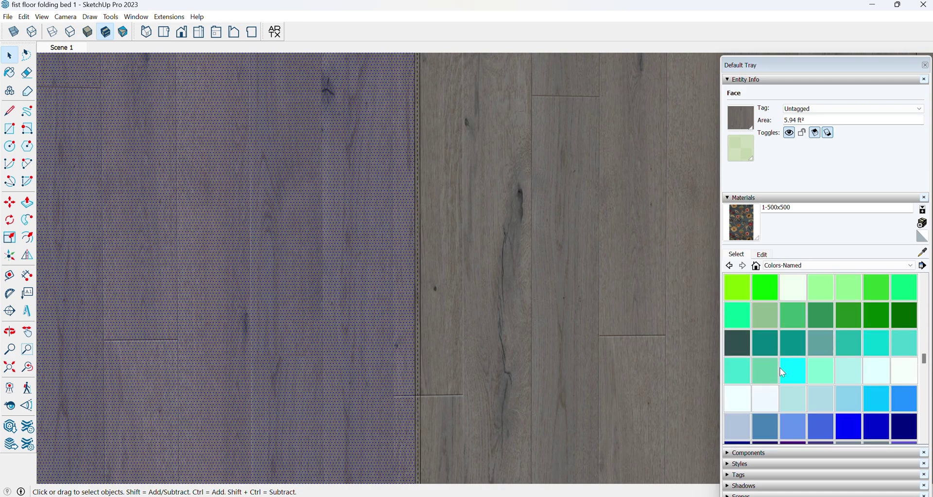
left_click(793, 344)
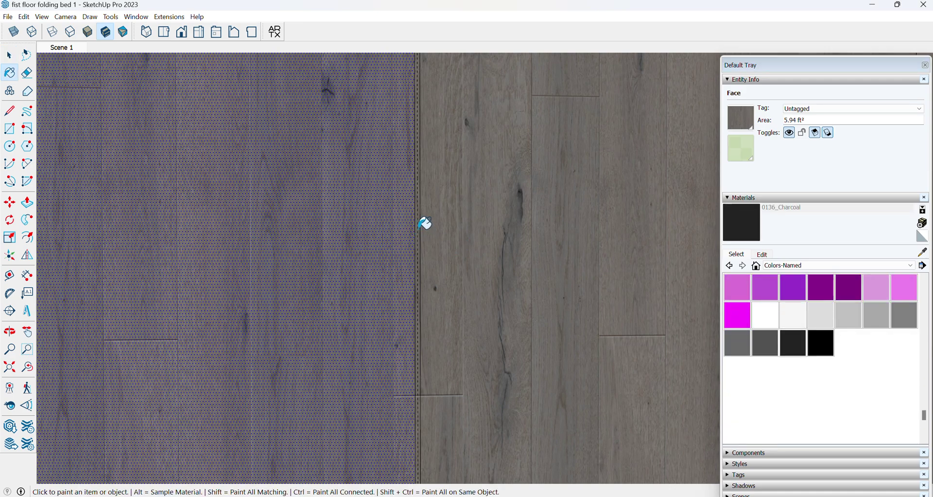
- Delete the guide running through the strip at the fifth upper cabinet seam and paint that strip with 0136_Charcoal
key("space")
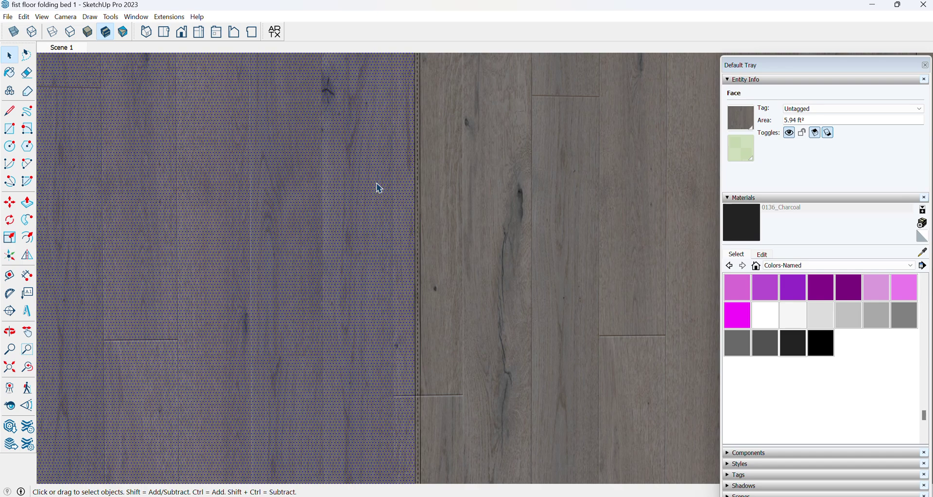
left_click(746, 225)
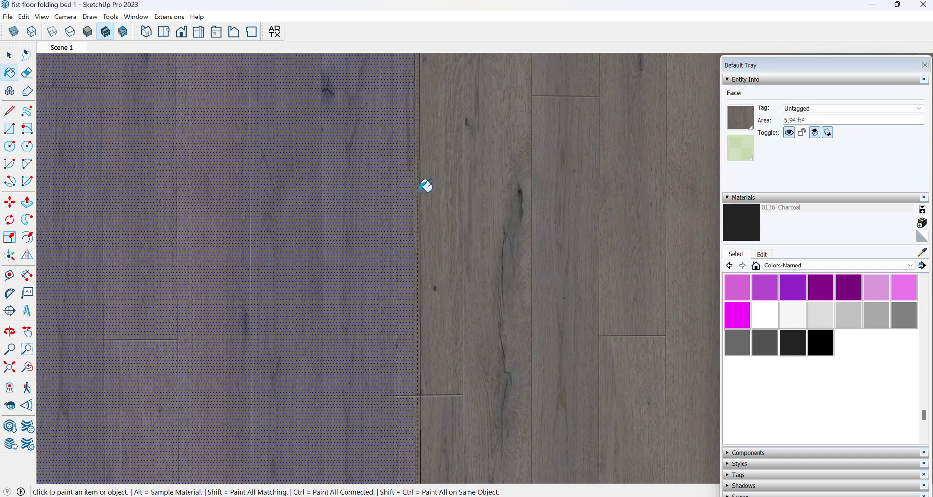
left_click(423, 183)
key("e")
key("space")
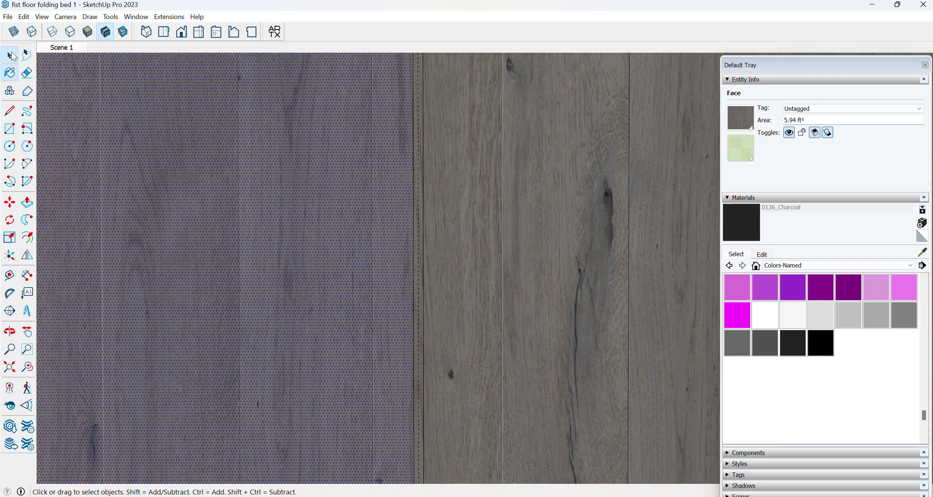
left_click(421, 168)
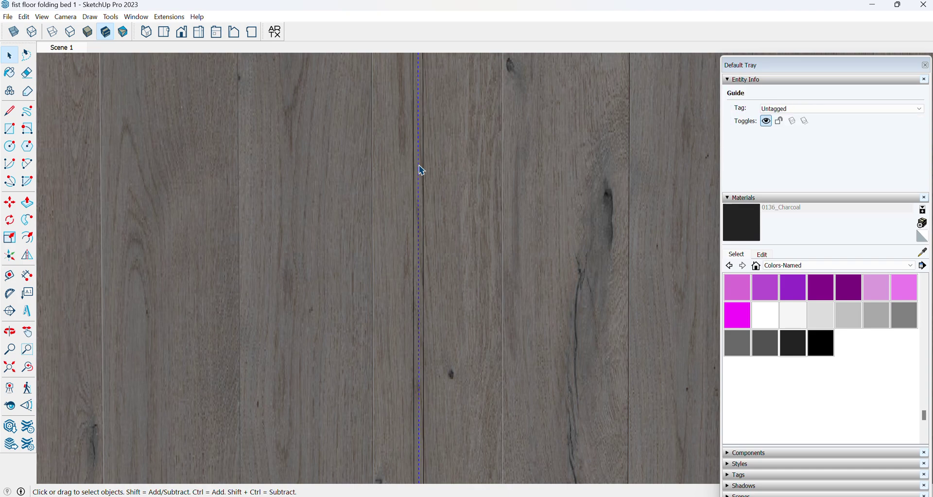
key("Delete")
key("b")
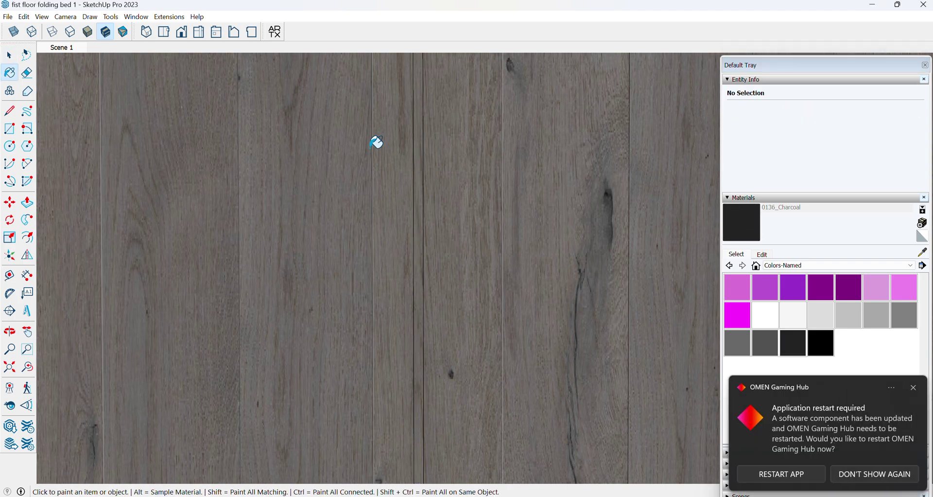
left_click(426, 146)
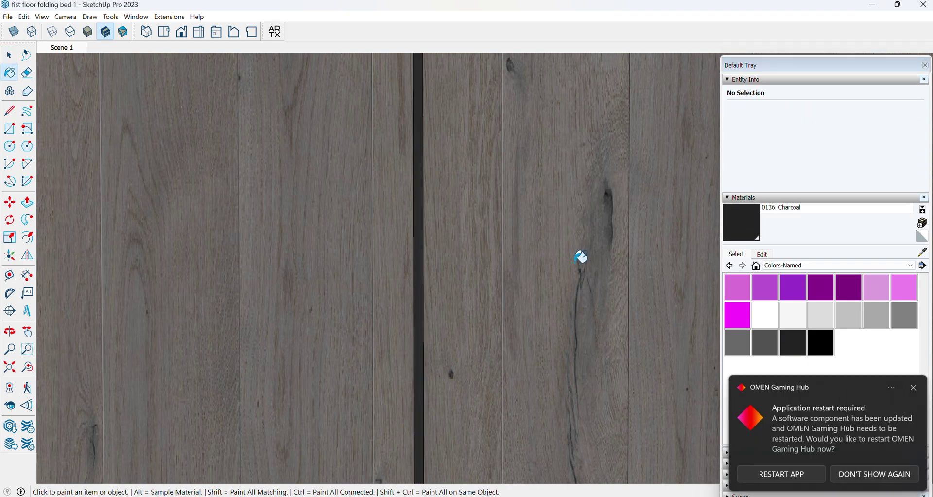
- Erase the seam line inside the strip at the fourth upper cabinet seam and paint the strip with 0136_Charcoal
scroll(582, 256, "down", 3)
scroll(581, 257, "down", 4)
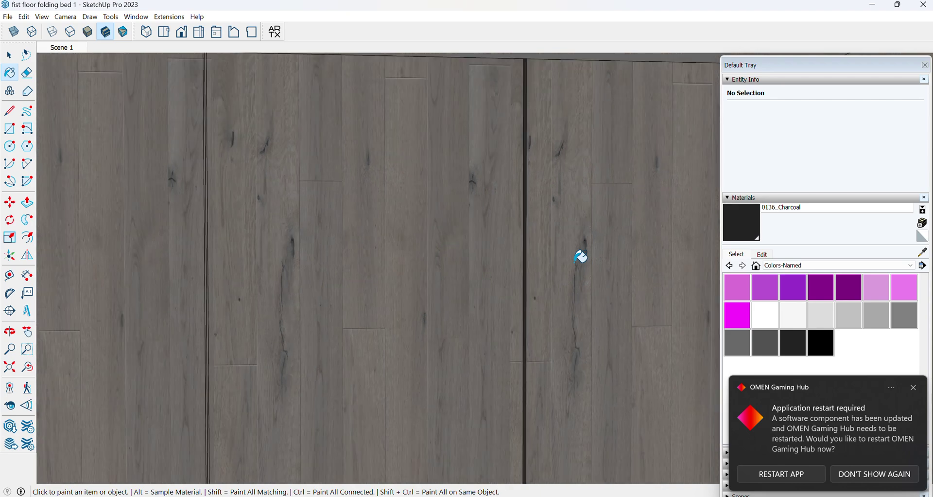
scroll(300, 222, "up", 1)
scroll(301, 222, "up", 3)
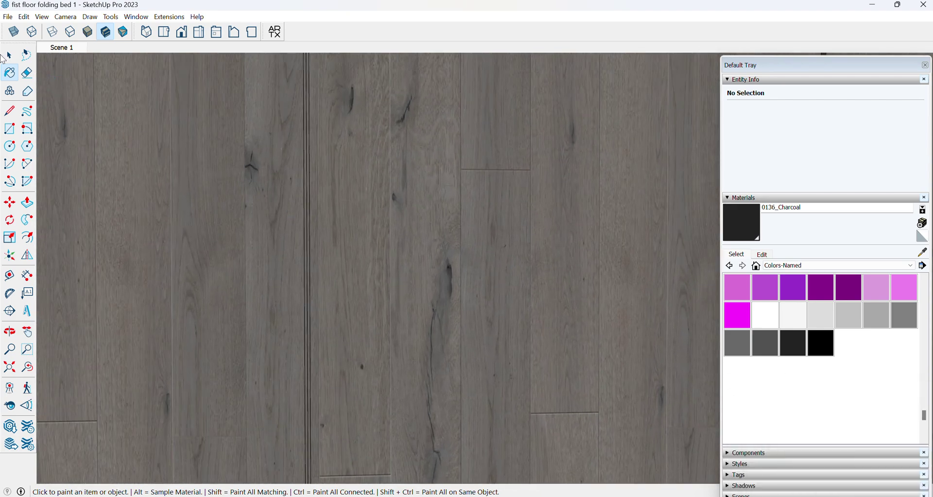
key("e")
left_click(308, 162)
key("b")
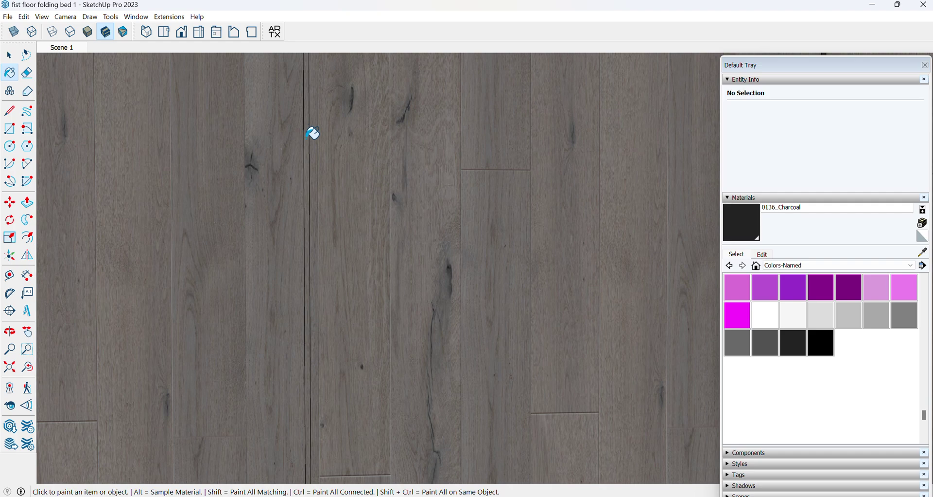
scroll(415, 235, "down", 5)
- Erase the middle line inside the third seam's strip and fill the strip with 0136_Charcoal
scroll(160, 217, "down", 2)
scroll(117, 225, "up", 6)
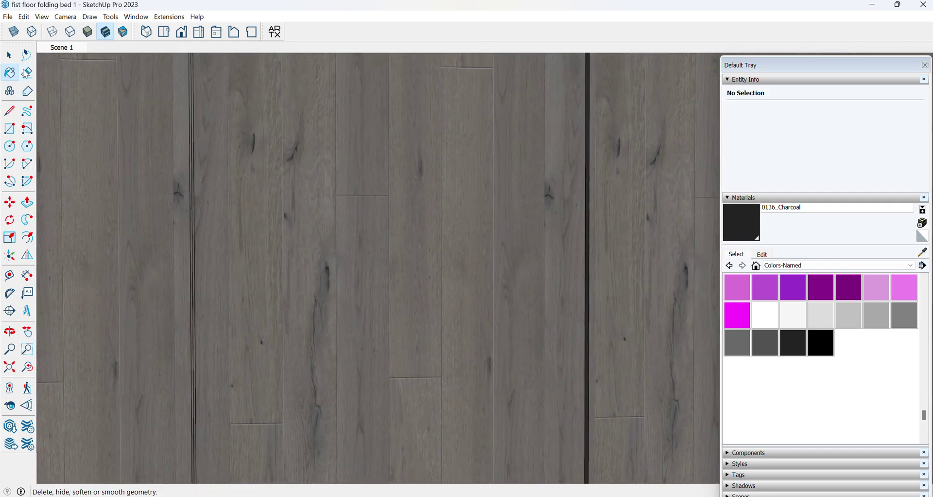
left_click(26, 72)
scroll(194, 163, "up", 3)
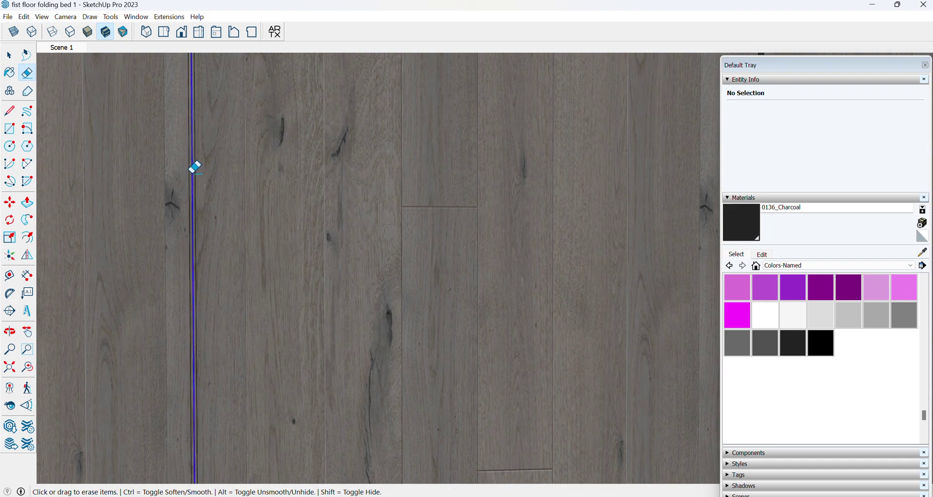
left_click(732, 224)
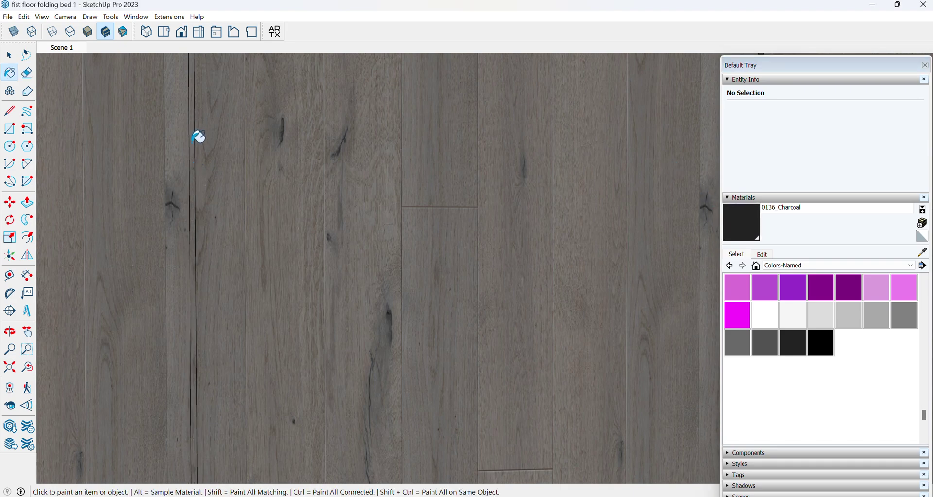
scroll(321, 196, "down", 5)
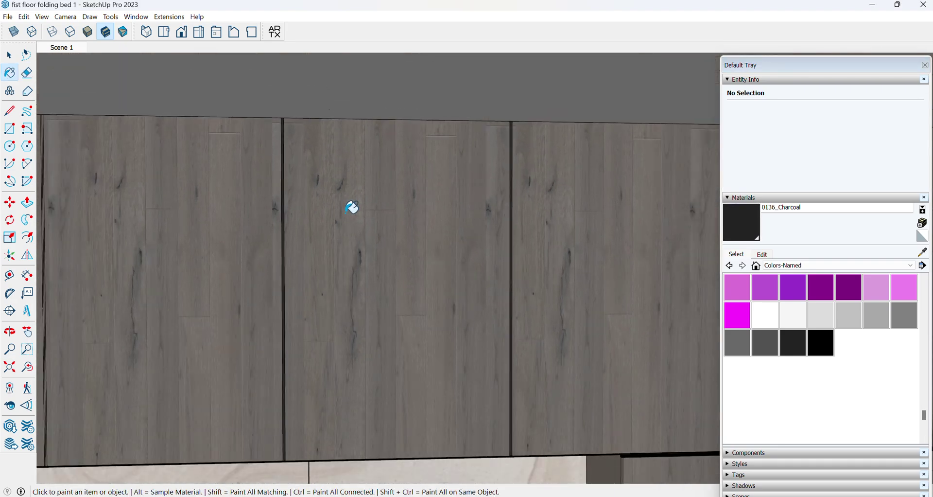
- Erase the centre line inside the second seam's strip and paint the strip with 0136_Charcoal
scroll(352, 207, "down", 1)
scroll(57, 225, "up", 5)
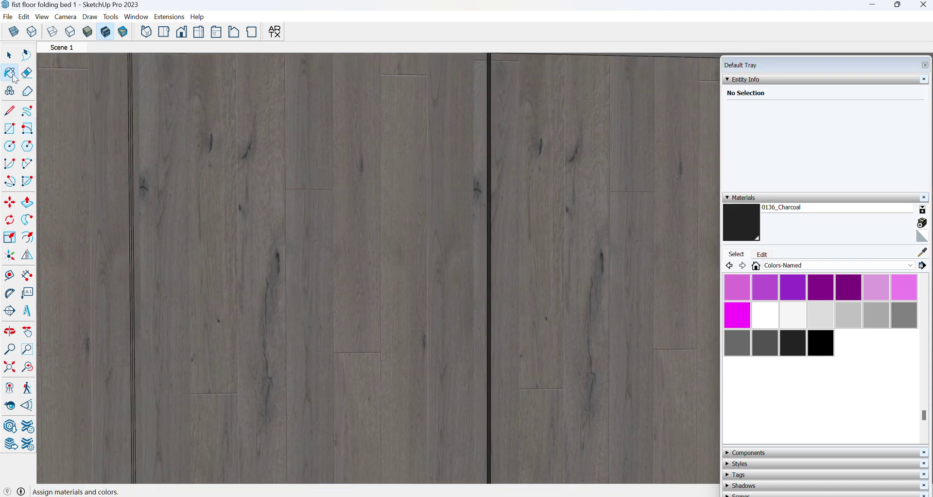
left_click(28, 73)
scroll(126, 177, "up", 2)
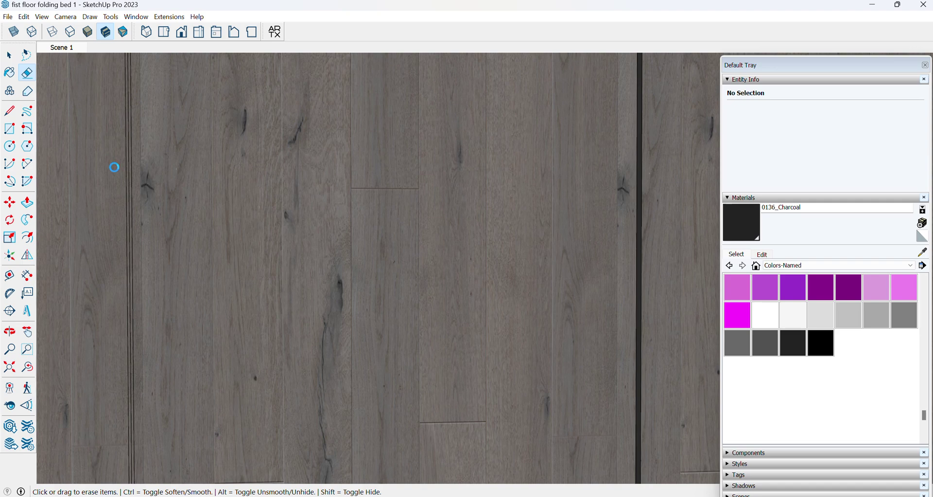
scroll(428, 53, "down", 4)
- Recess one charcoal strip between the upper cabinet doors with Push/Pull and return to the Scene 1 view
key("p")
scroll(475, 229, "up", 4)
left_click(429, 237)
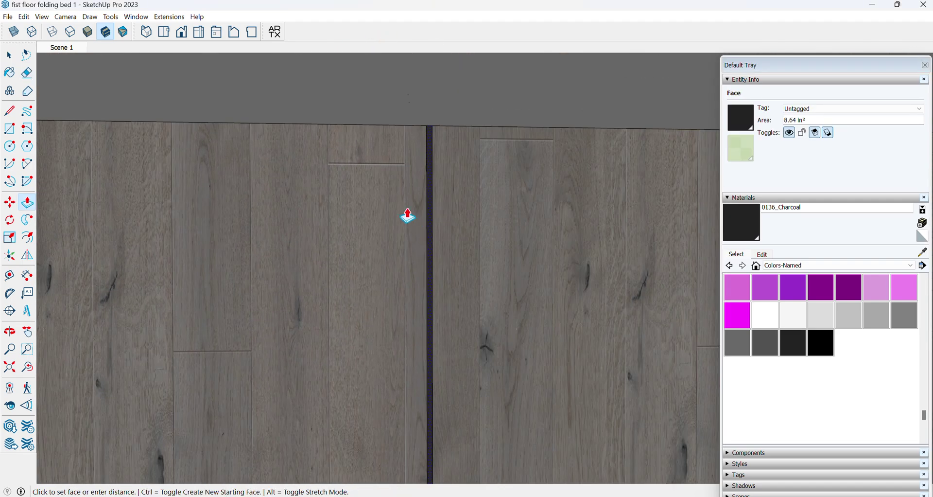
middle_click_drag(467, 221, 424, 197)
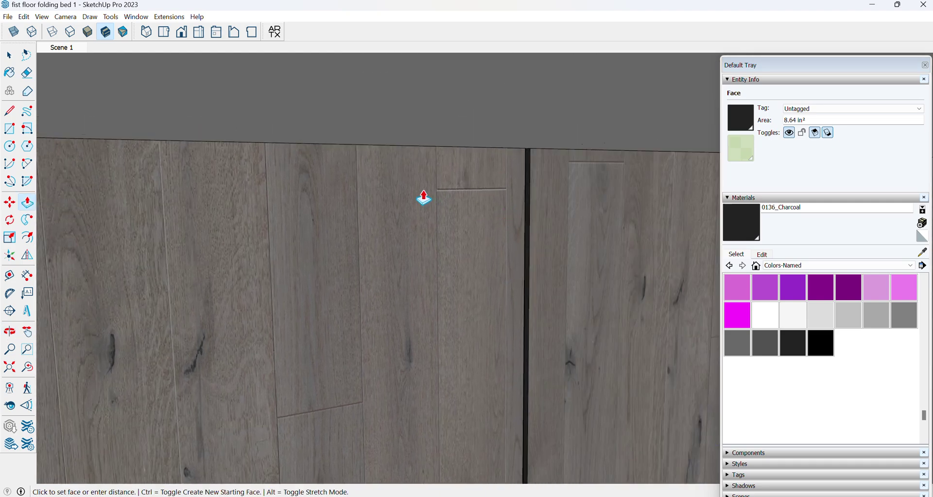
left_click(422, 198)
scroll(192, 213, "down", 3)
scroll(130, 218, "down", 2)
middle_click_drag(119, 213, 447, 186)
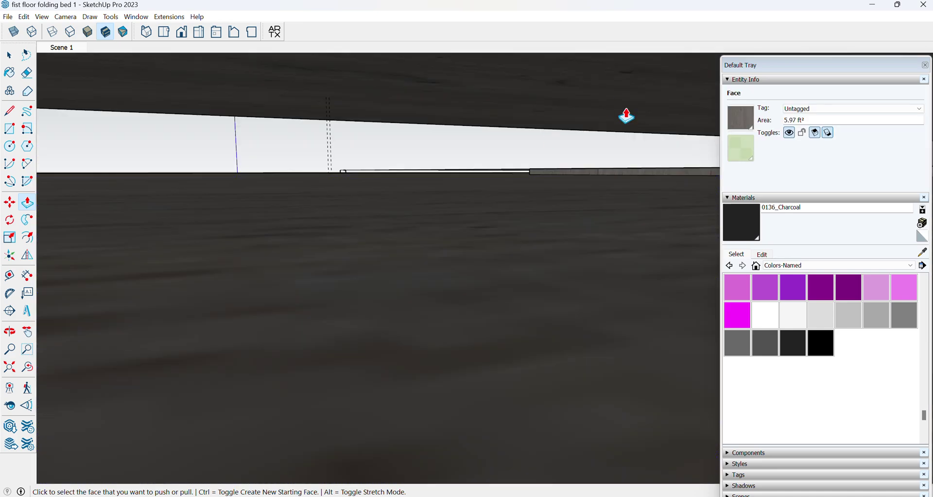
left_click(65, 50)
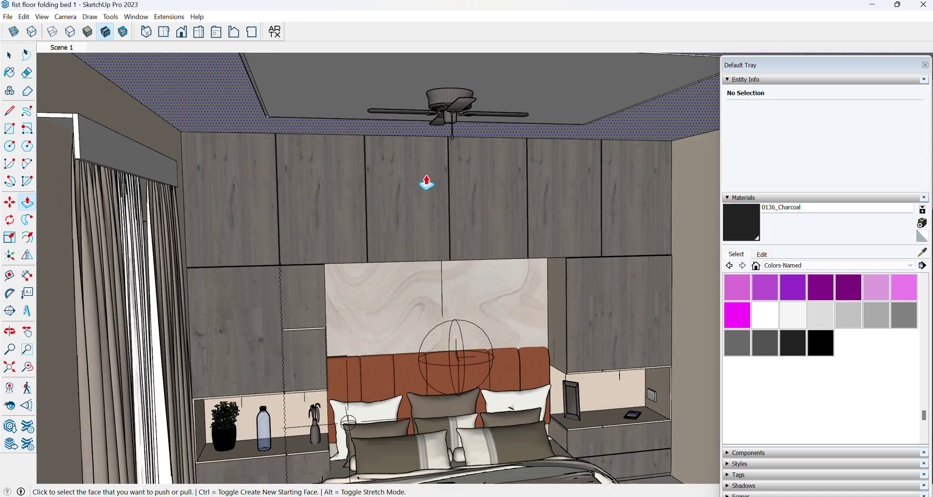
- Recess the charcoal strip at the third upper cabinet seam with Push/Pull and restore the Scene 1 view
scroll(300, 158, "up", 6)
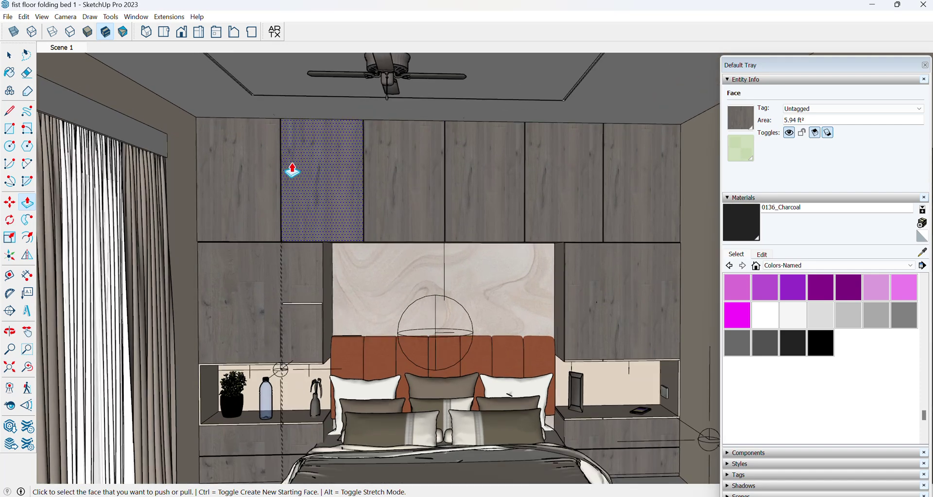
middle_click_drag(356, 215, 367, 243)
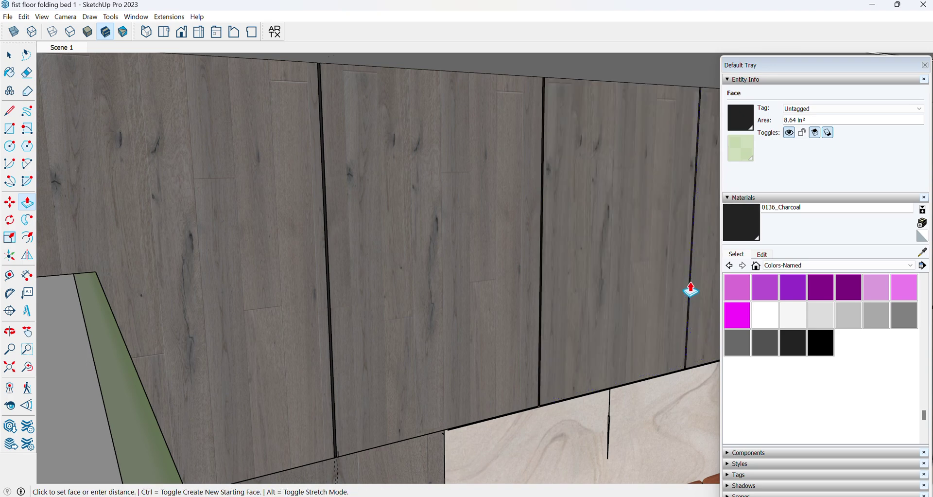
scroll(379, 292, "up", 5)
scroll(372, 290, "down", 1)
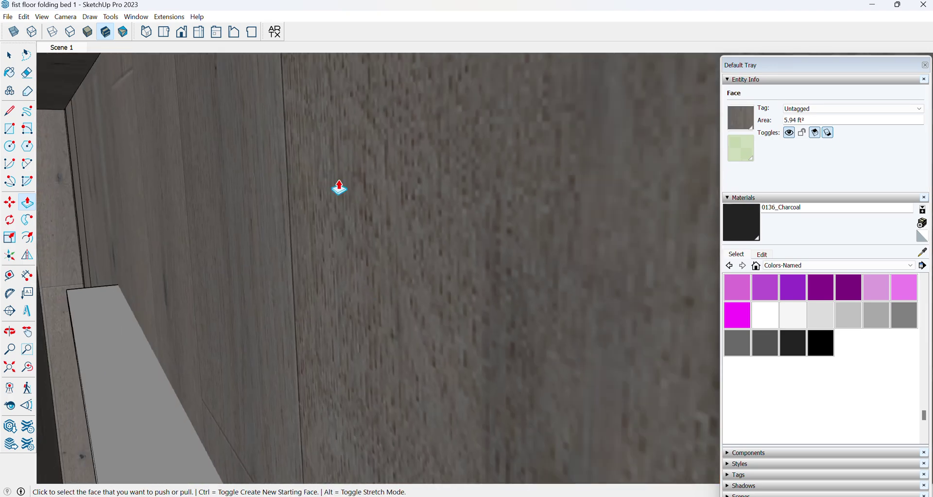
left_click(67, 48)
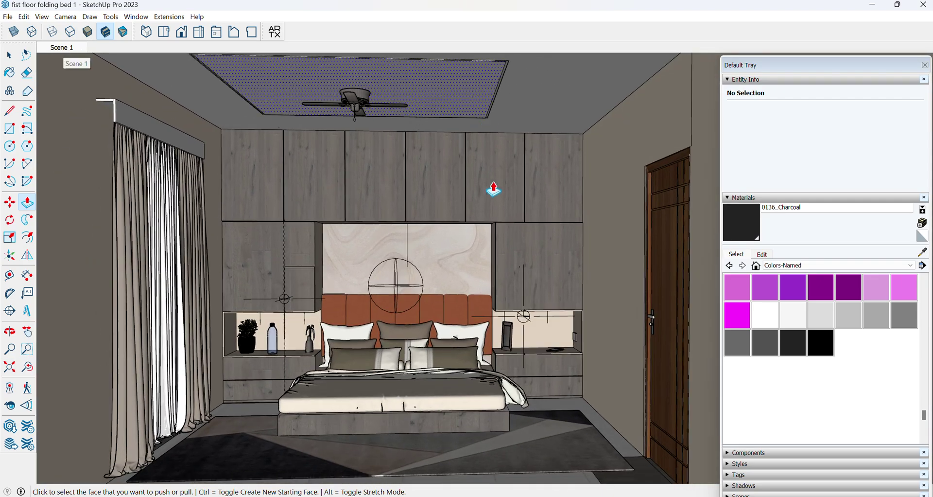
- Recess the charcoal strip at the fifth seam, above the tall cabinet beside the bed, with Push/Pull
scroll(527, 219, "up", 5)
scroll(540, 242, "up", 3)
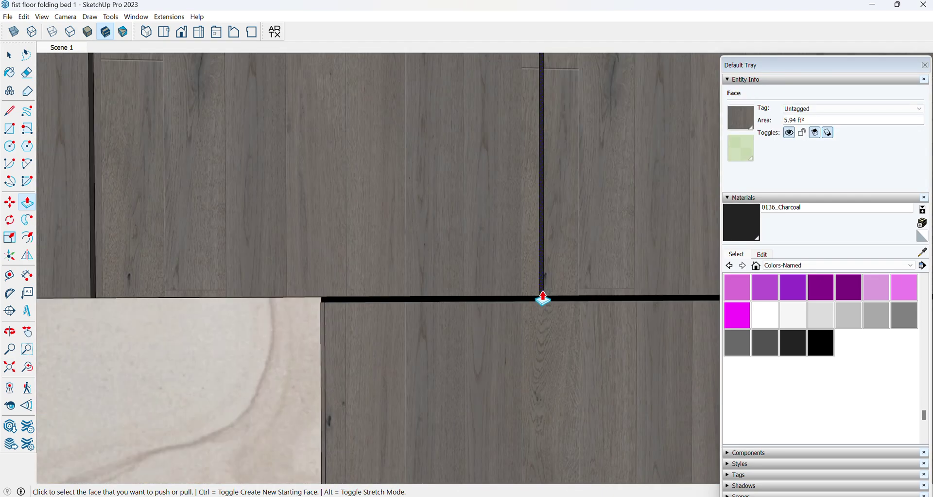
scroll(542, 298, "up", 2)
middle_click_drag(502, 238, 659, 292)
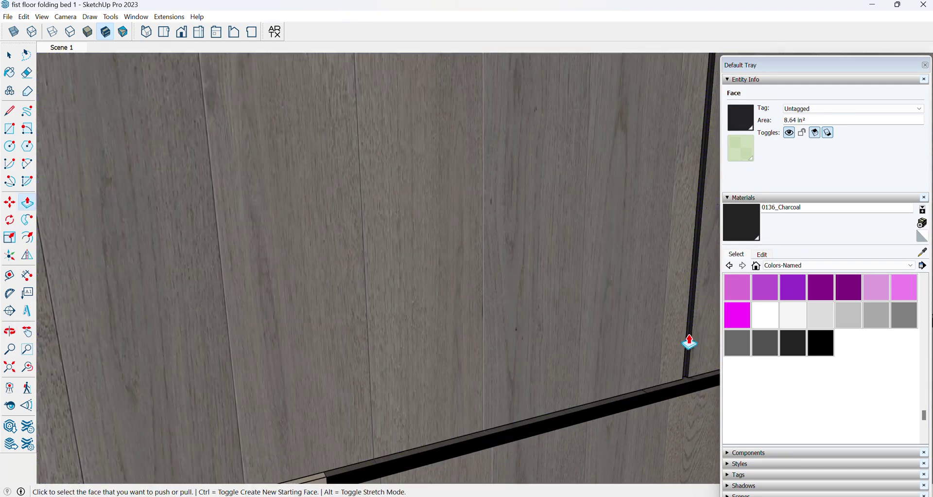
scroll(564, 283, "down", 4)
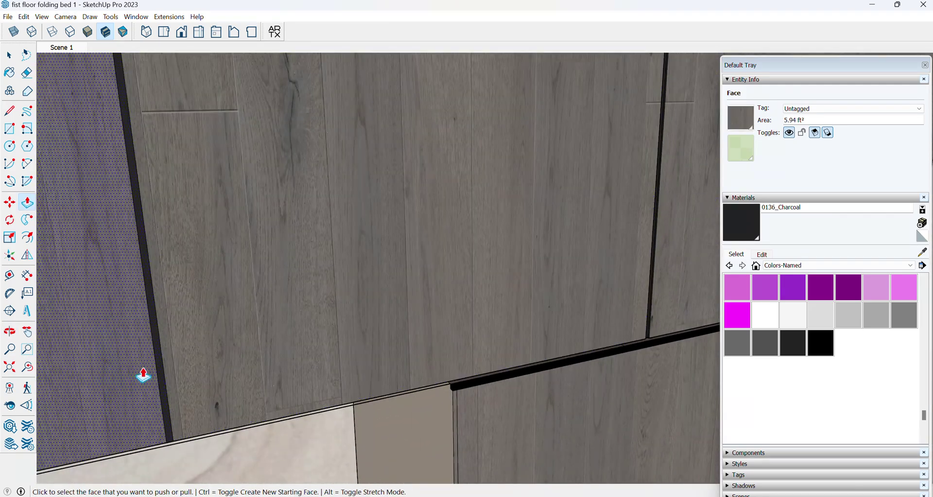
- Repeat the same Push/Pull depth on the charcoal strip at the fourth upper cabinet seam
left_click(156, 346)
left_click(156, 346)
middle_click_drag(436, 363, 554, 338)
scroll(554, 339, "down", 3)
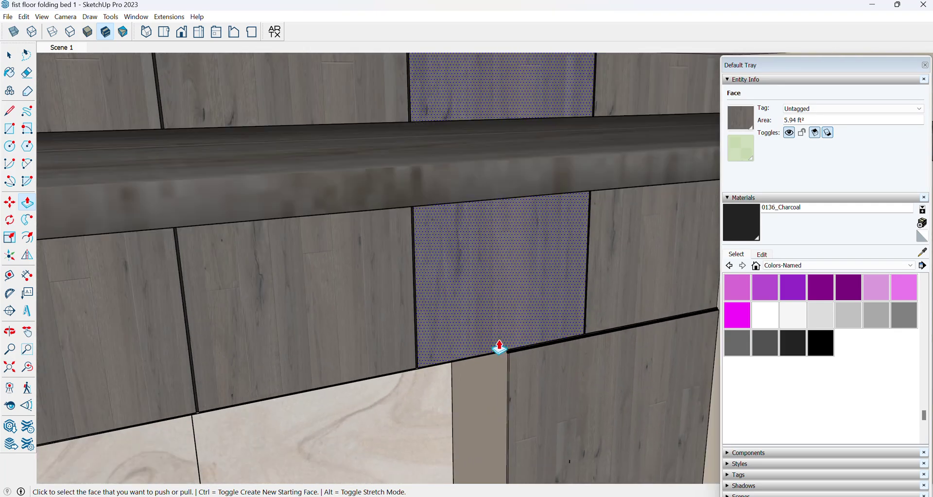
- Delete the leftover vertical guide lines running down the tall cabinet on the curtain side of the bed
scroll(194, 433, "up", 4)
scroll(203, 404, "up", 2)
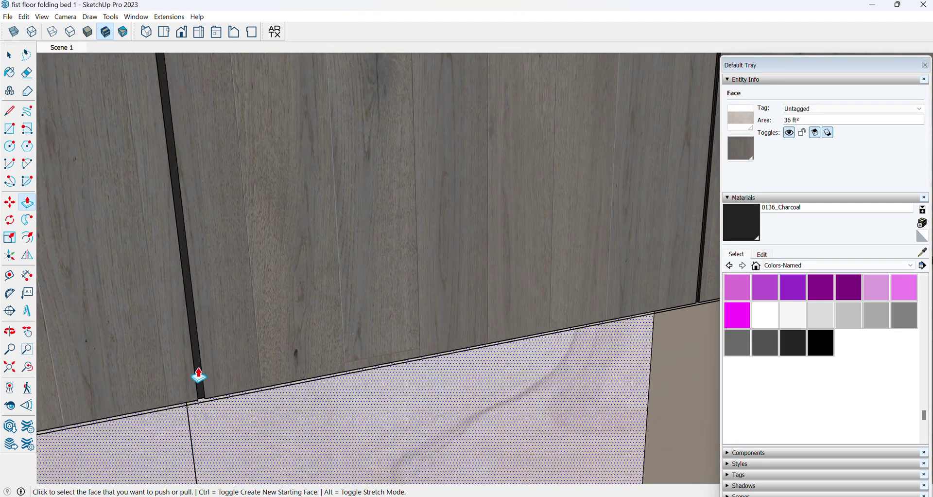
left_click(9, 55)
left_click(61, 47)
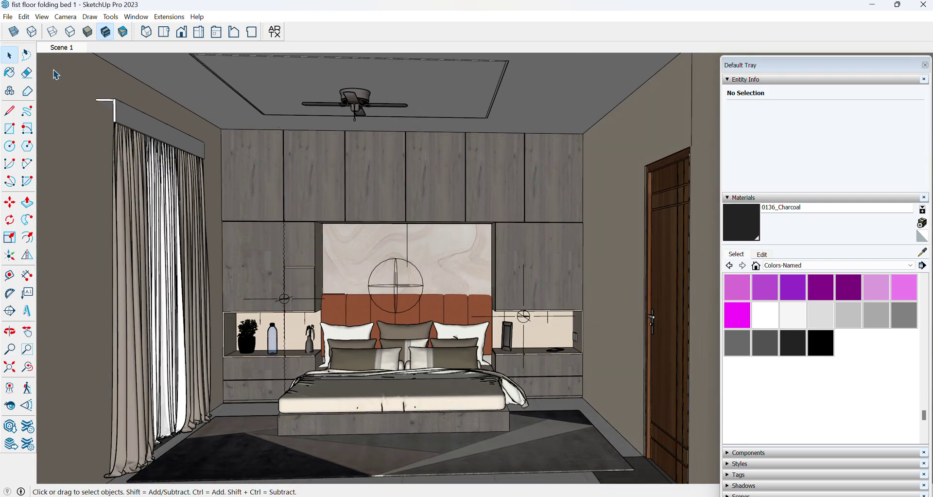
left_click(285, 250)
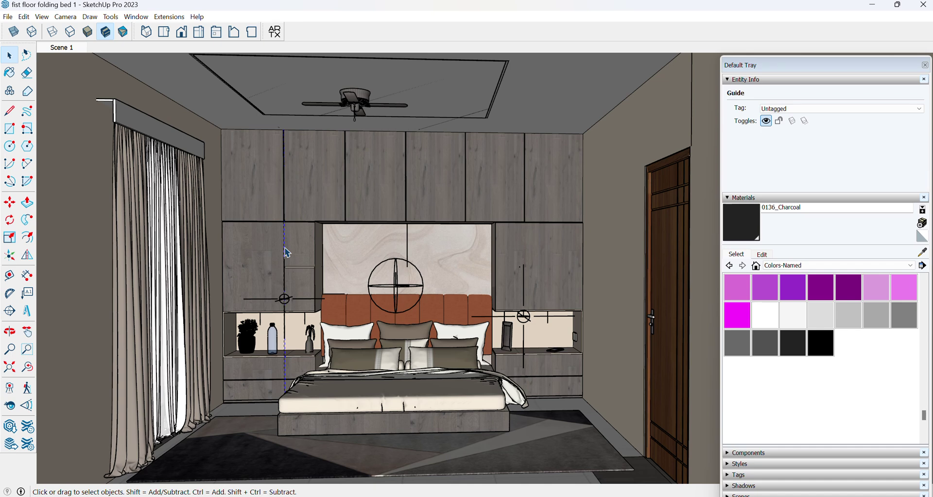
key("Delete")
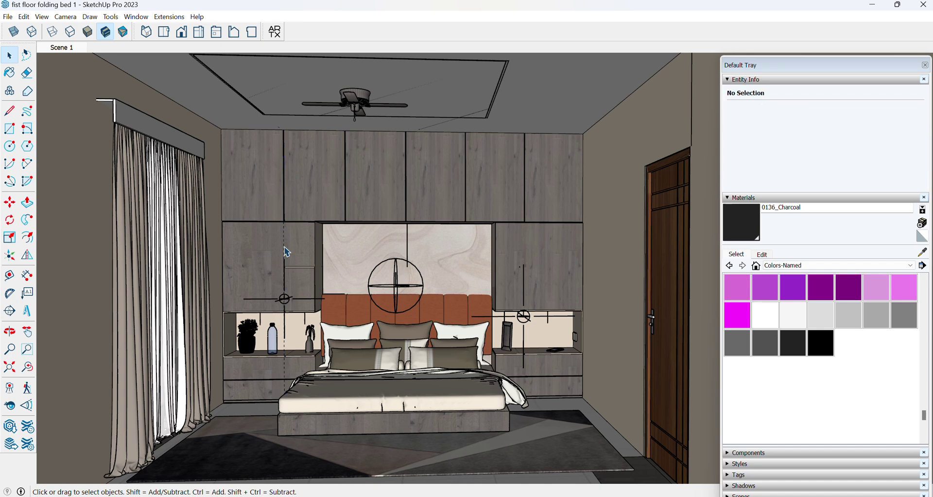
left_click(286, 250)
key("Delete")
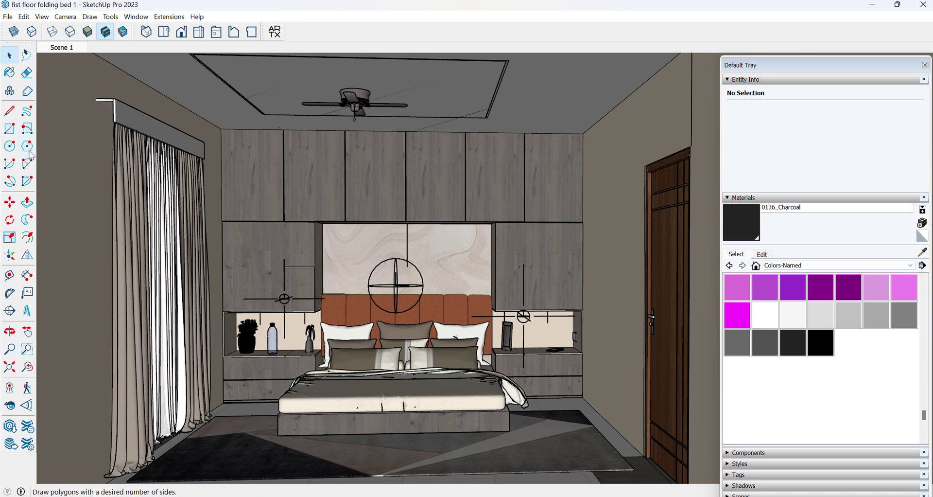
left_click(344, 306)
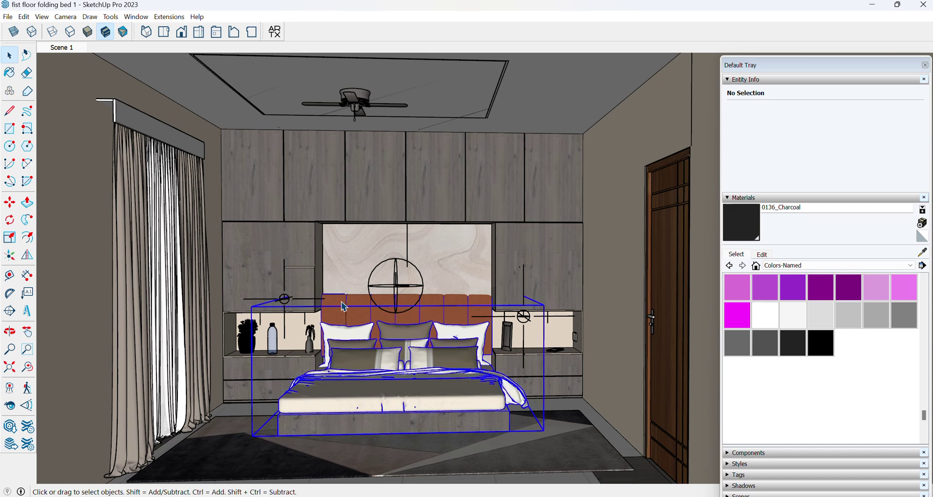
left_click(10, 202)
left_click(147, 32)
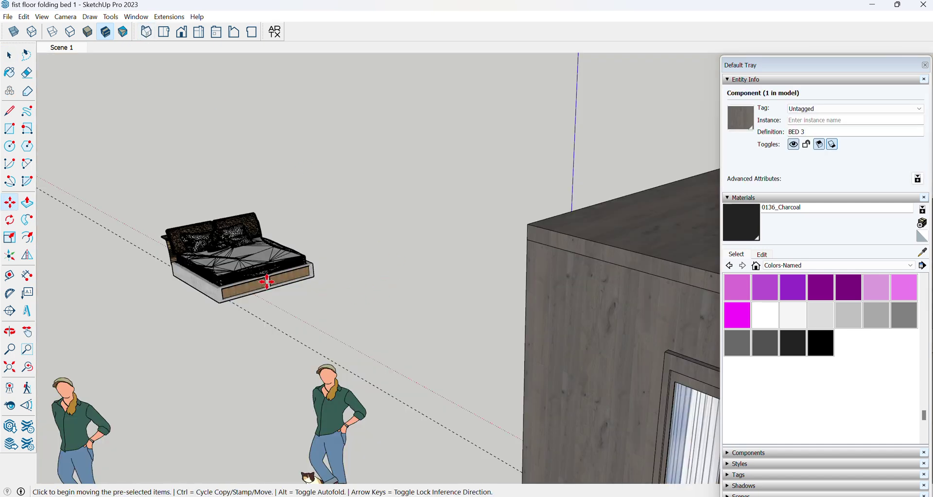
scroll(327, 181, "down", 3)
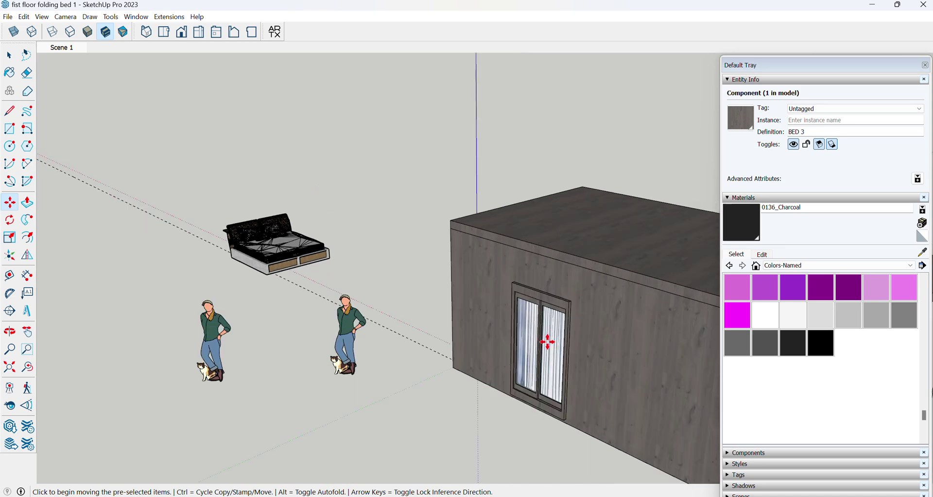
left_click(67, 48)
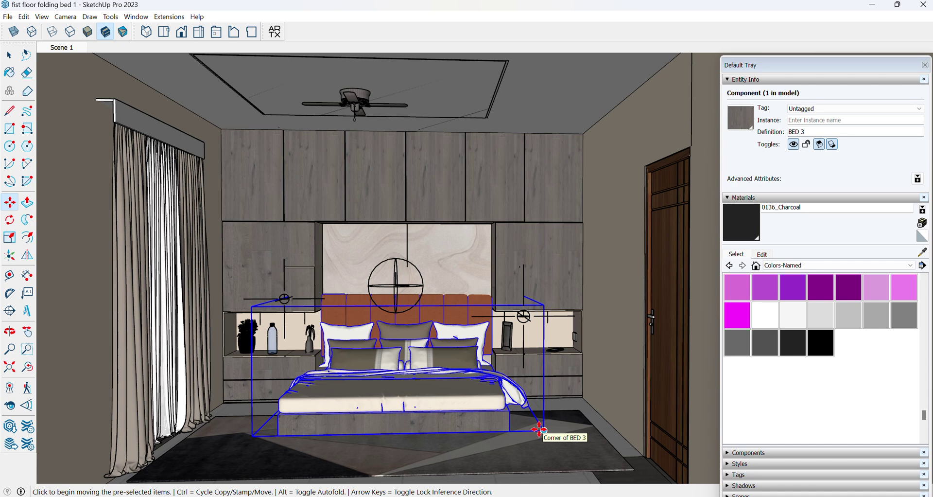
left_click(539, 430)
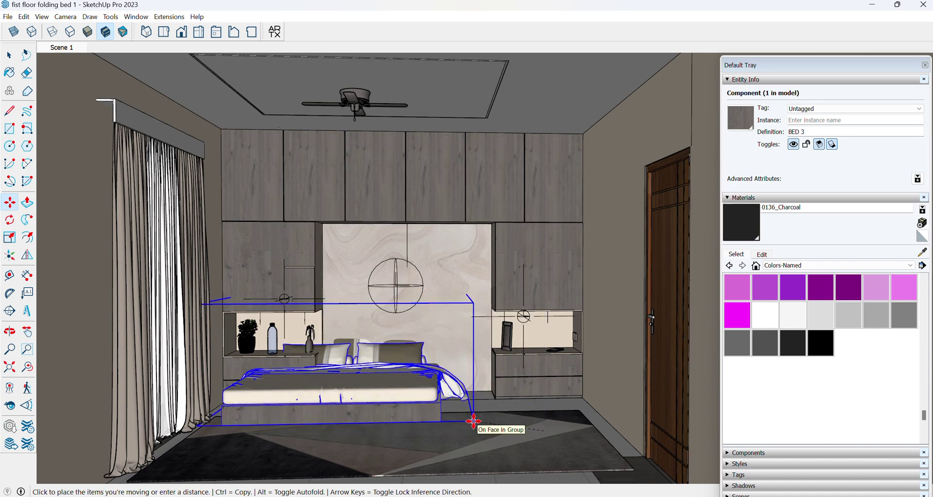
left_click(475, 419)
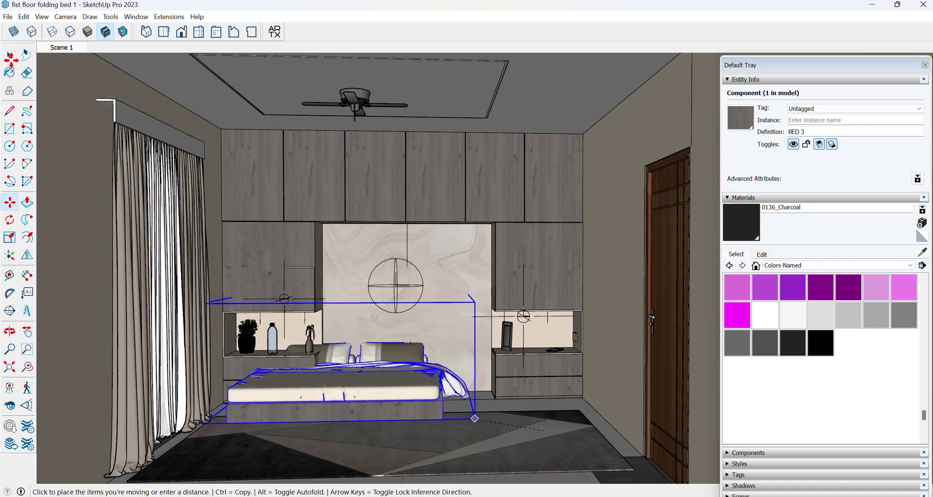
key("Escape")
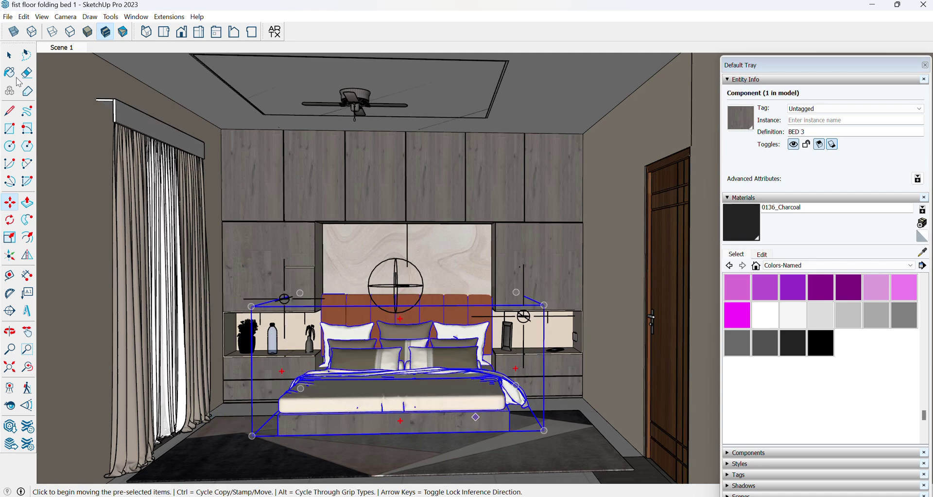
key("ctrl+z")
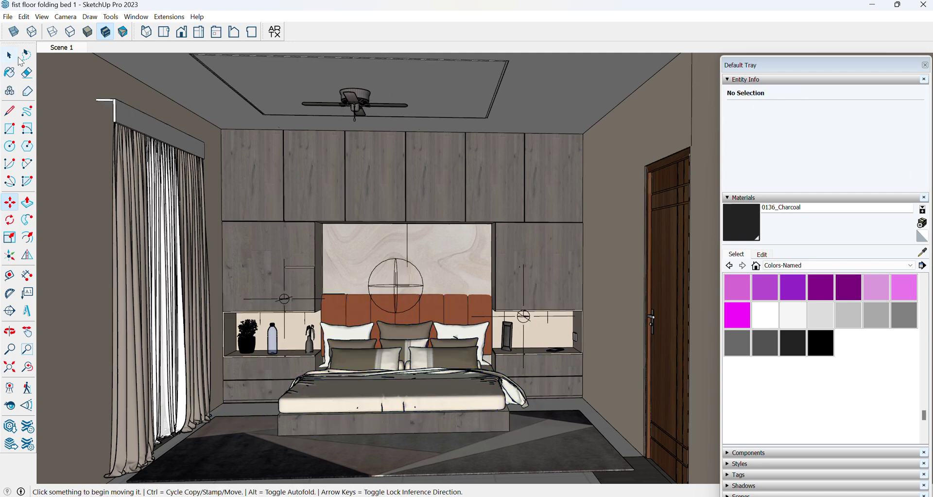
- Open the nested headboard panel inside the bed component for editing and select all of its connected geometry
left_click(9, 57)
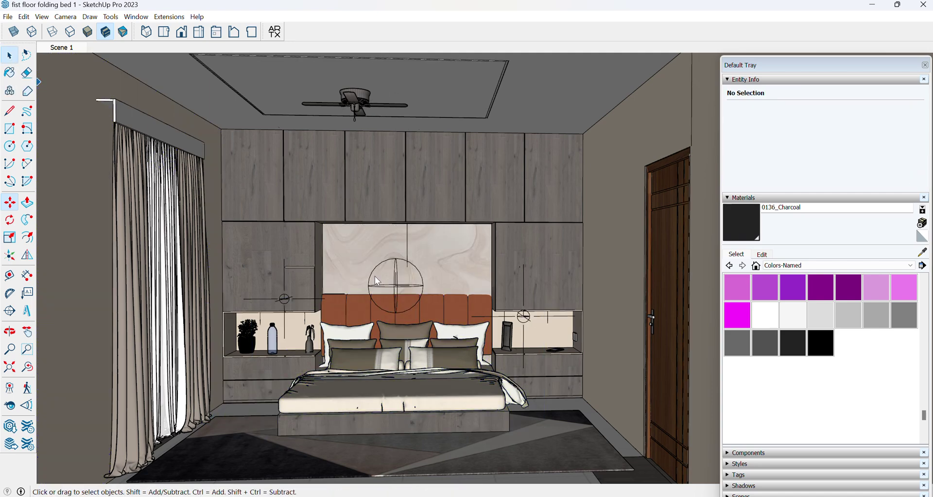
double_click(360, 311)
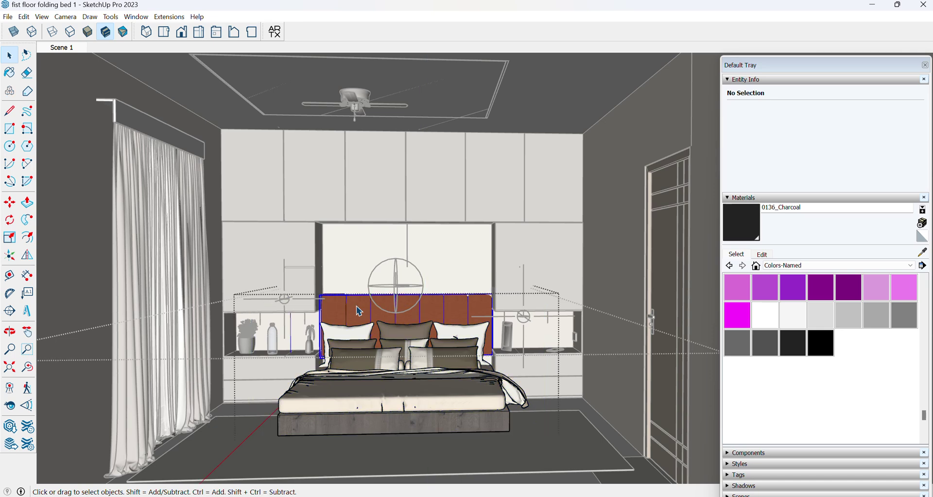
double_click(360, 311)
triple_click(359, 311)
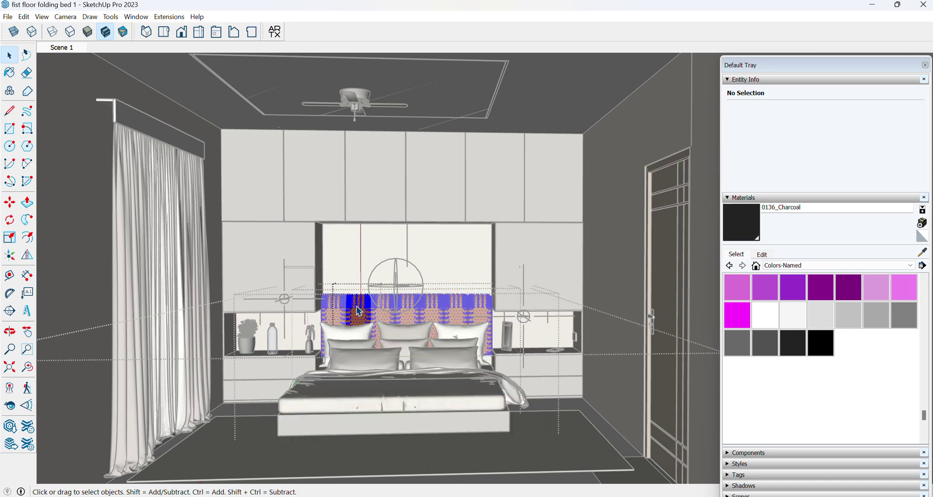
scroll(365, 317, "up", 4)
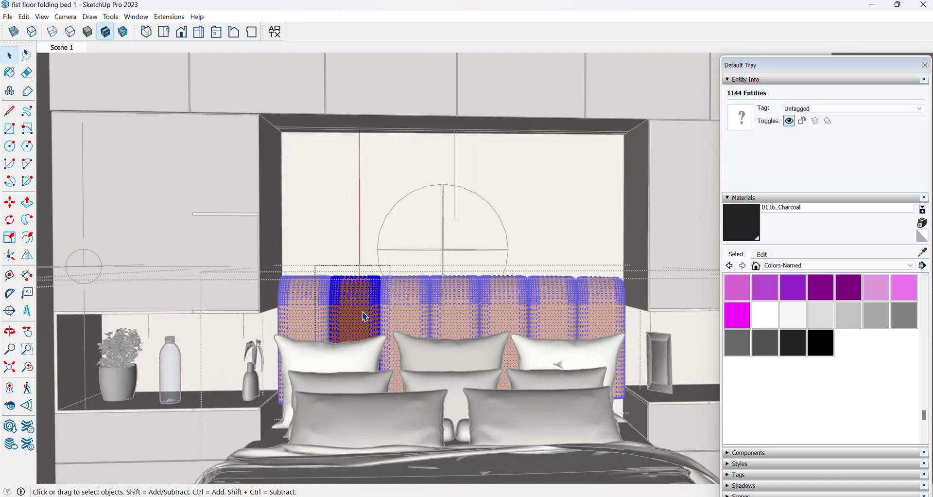
- Import the Charcoal Fabric texture from the Fabric category of the Architextures library
left_click(274, 31)
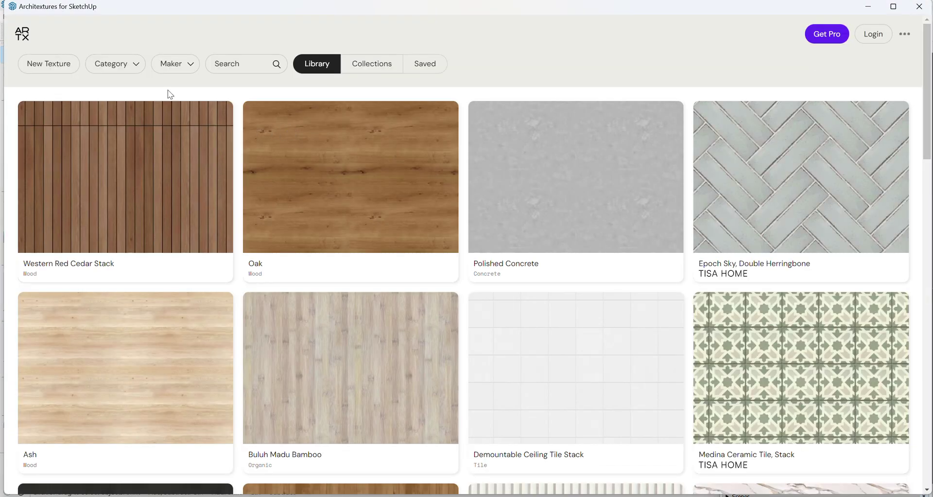
left_click(123, 63)
left_click(130, 285)
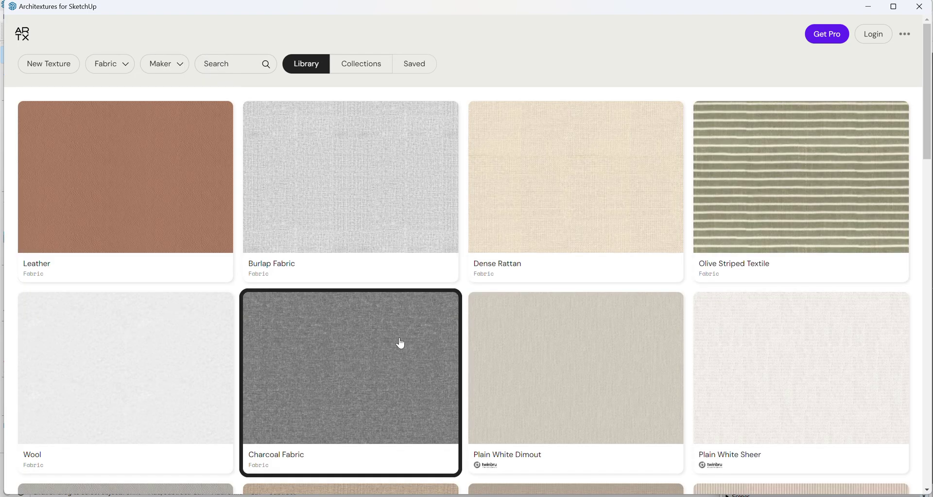
scroll(401, 343, "down", 10)
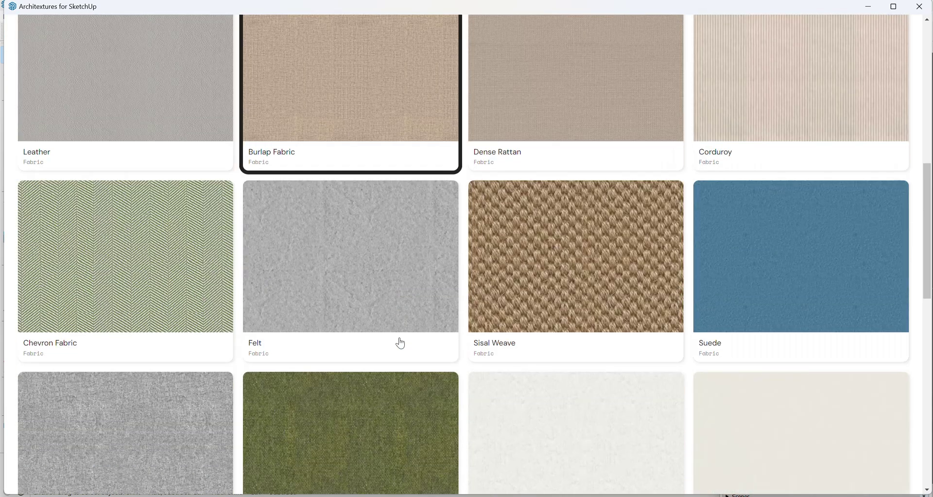
scroll(401, 343, "up", 10)
left_click(358, 321)
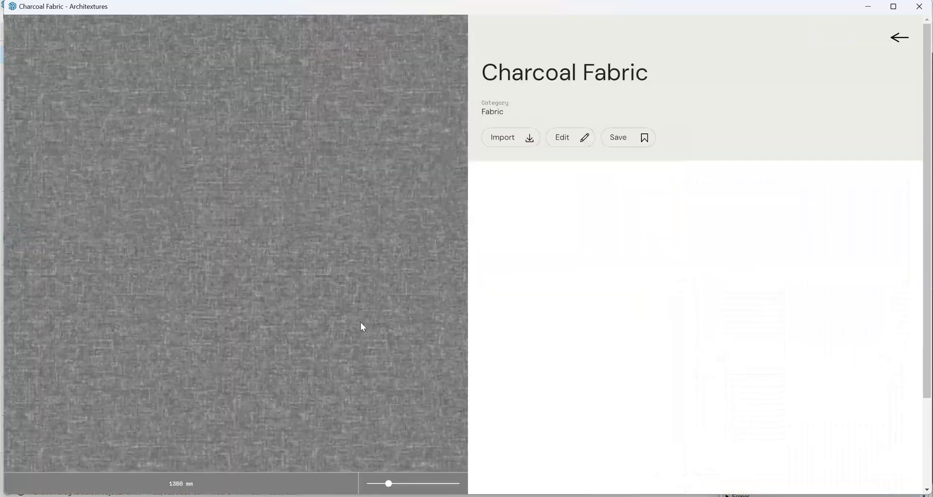
left_click(495, 138)
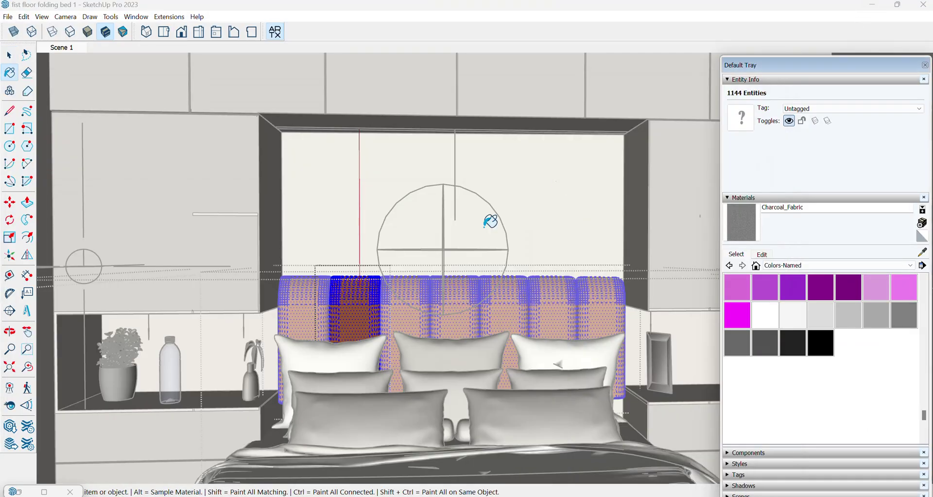
- Paint the selected headboard panels with Charcoal_Fabric at a texture width of 1' and leave the component for the Scene 1 view
left_click(360, 289)
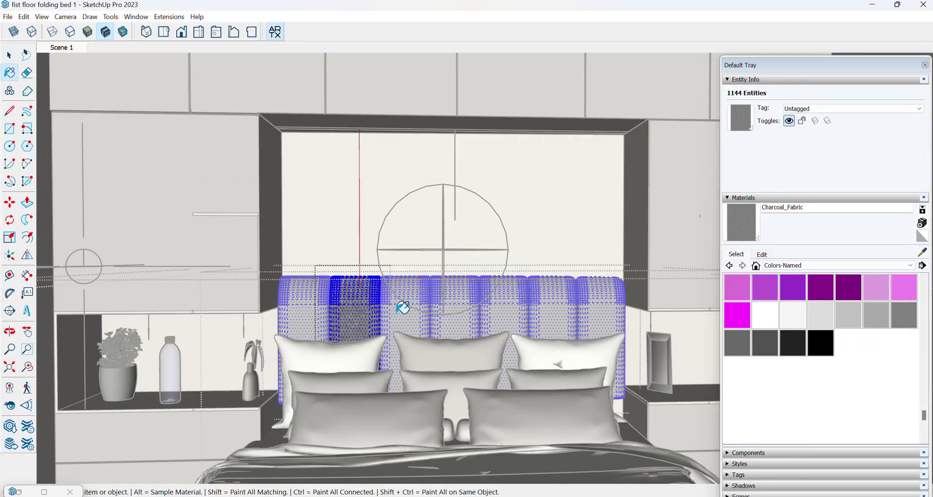
left_click(763, 254)
left_click(777, 384)
type("1'")
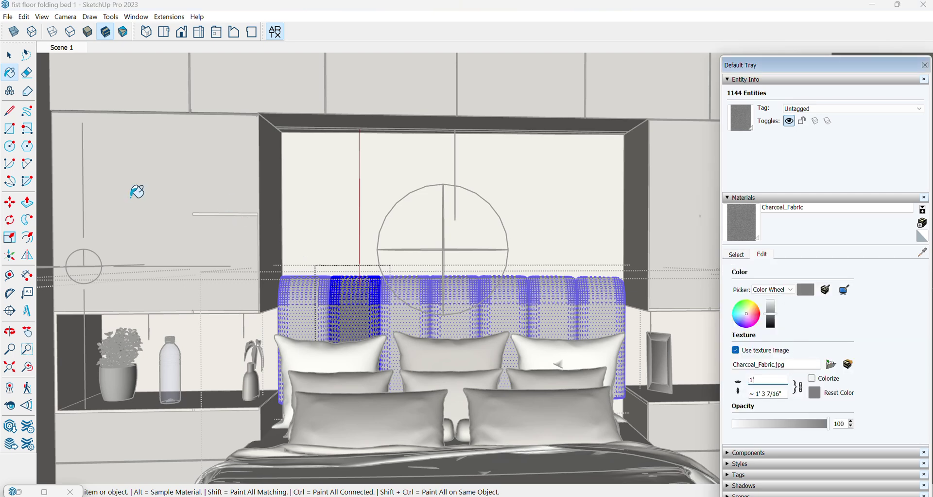
key("space")
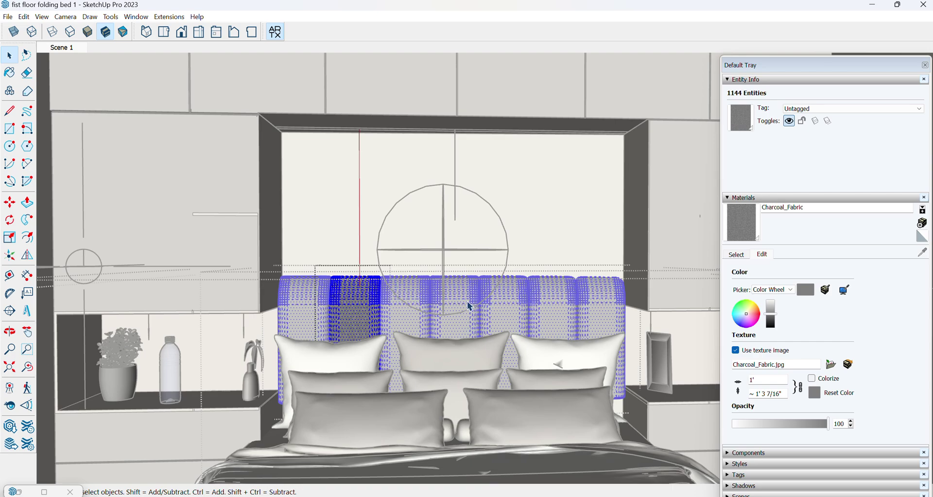
key("Escape")
key("Escape")
key("Escape")
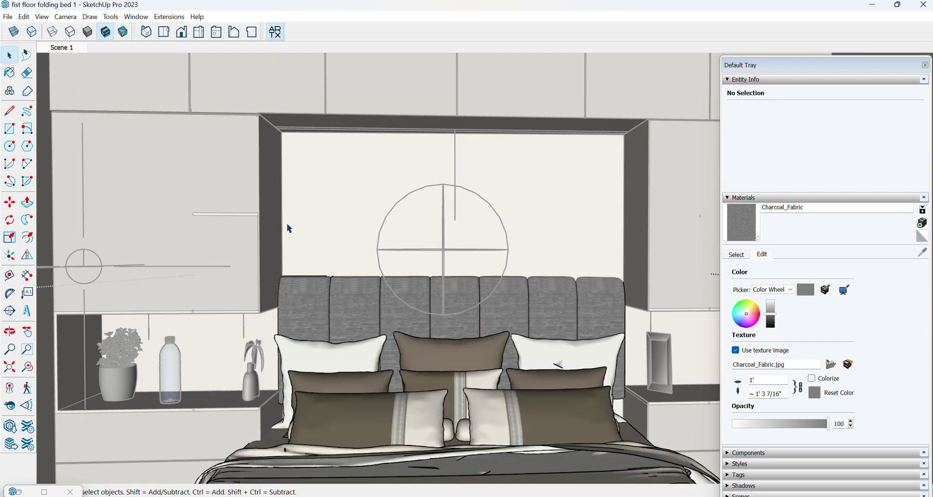
left_click(62, 48)
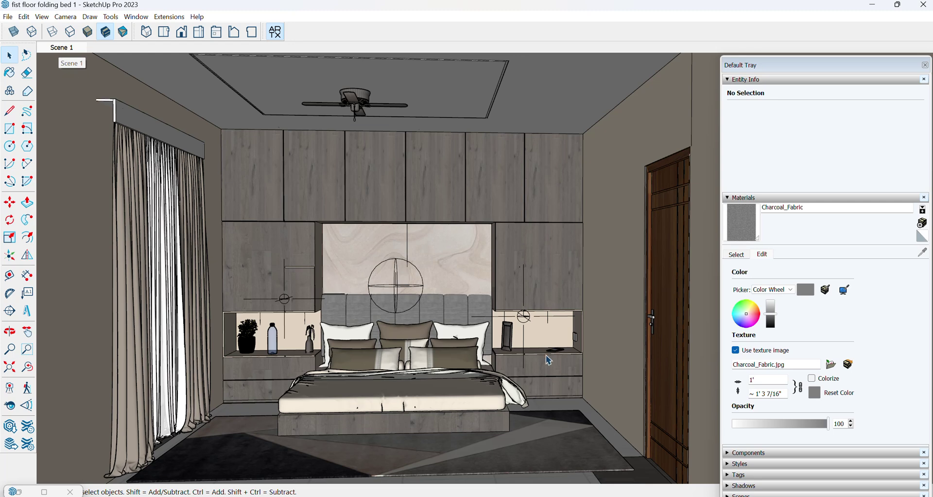
- Configure the V-Ray render settings to Medium quality, V-Ray denoiser on, progressive rendering off and an image width of 2000
left_click(176, 18)
mouse_move(177, 78)
left_click(263, 79)
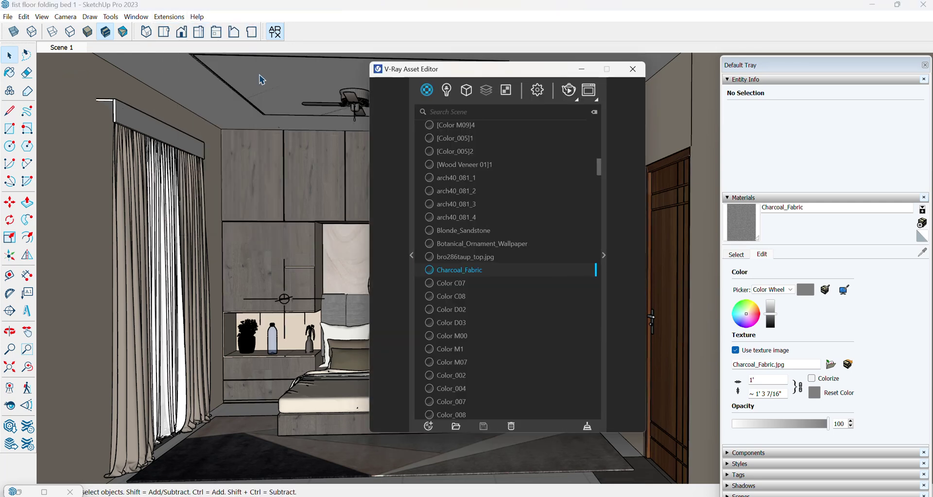
left_click(540, 92)
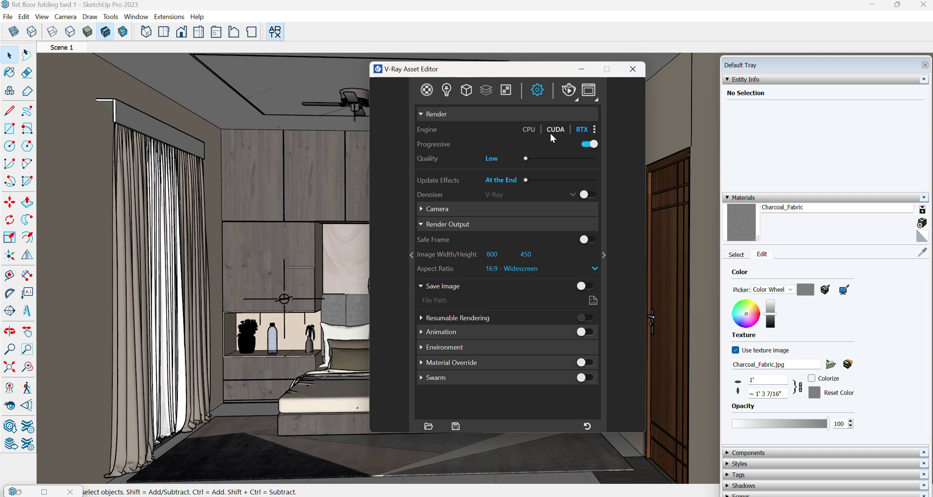
left_click(563, 160)
left_click(589, 195)
left_click(507, 255)
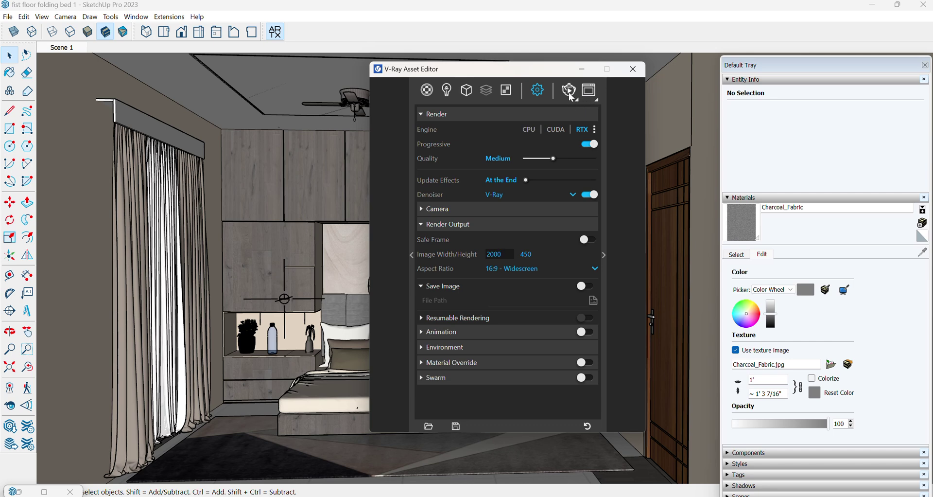
left_click(589, 144)
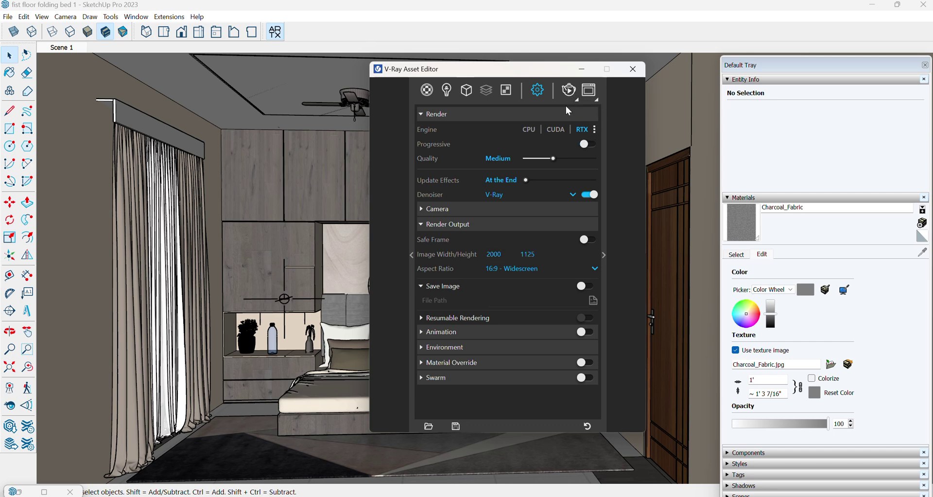
- Render the Scene 1 bedroom view with V-Ray and enlarge the rendered image to 100% in the frame buffer
left_click(578, 100)
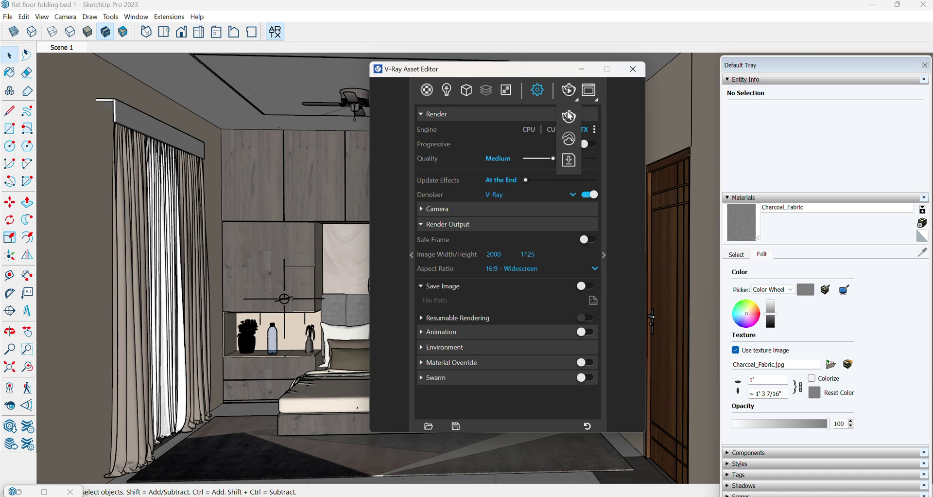
left_click(568, 115)
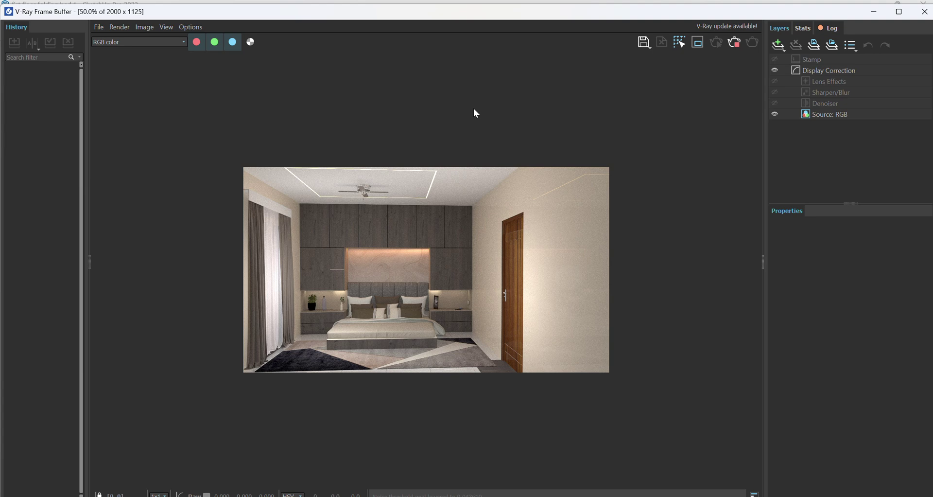
double_click(394, 327)
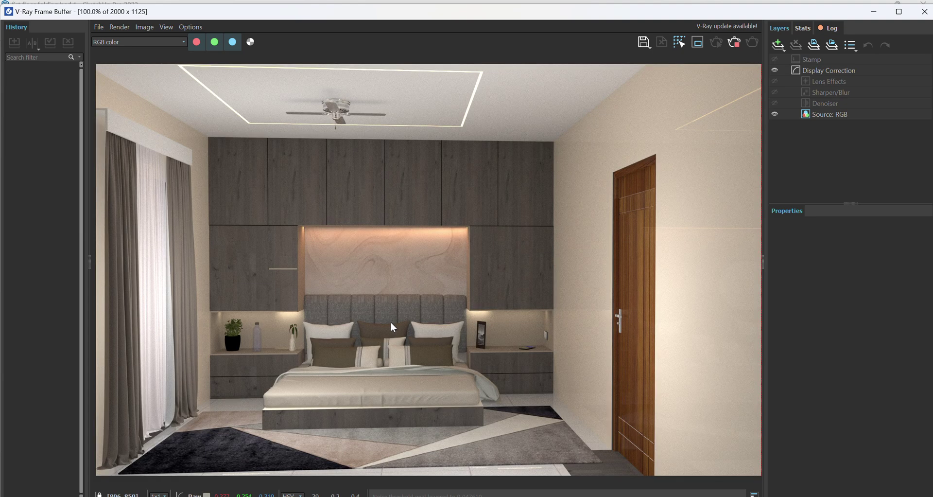